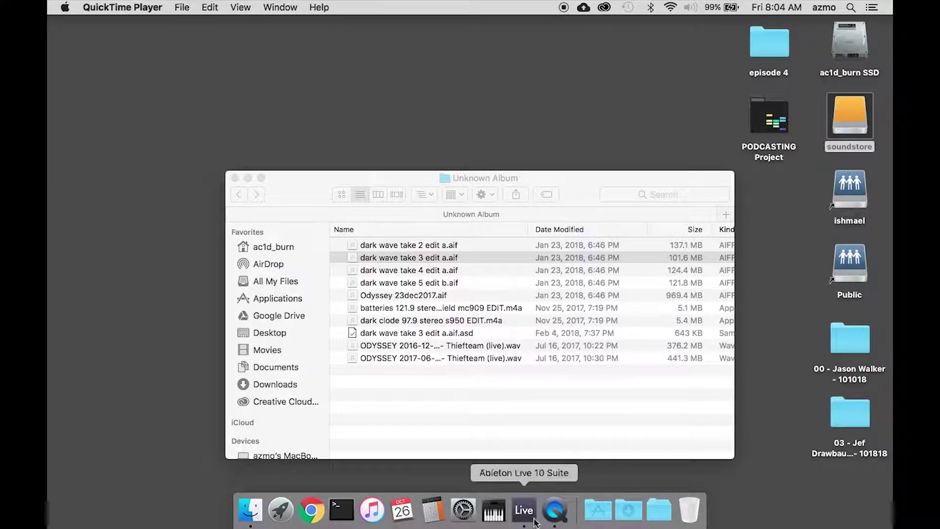
Bring Ableton Live to the front from the Dock, showing its empty set with one audio track.
click(523, 511)
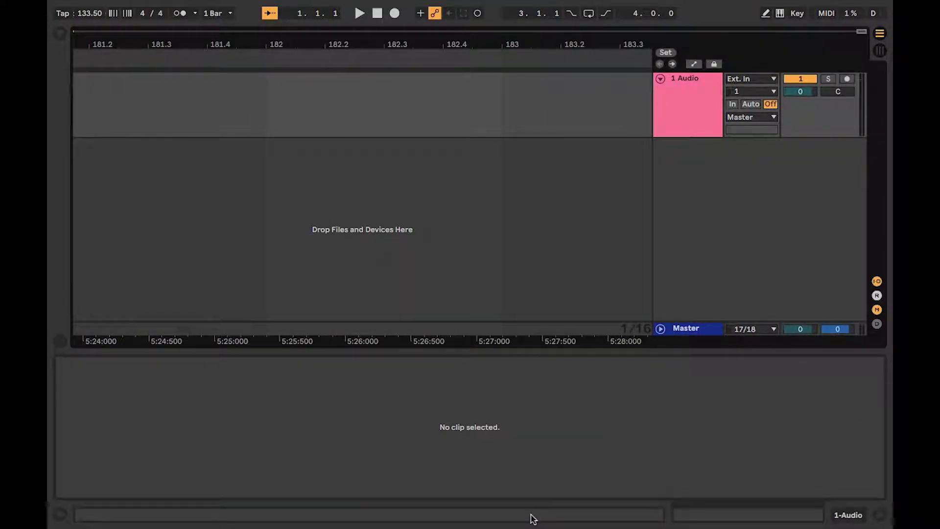
Drag dark wave take 3 edit a.aif from Finder into the arrangement and delete the empty 1 Audio track.
key(super+Tab)
key(super+Tab)
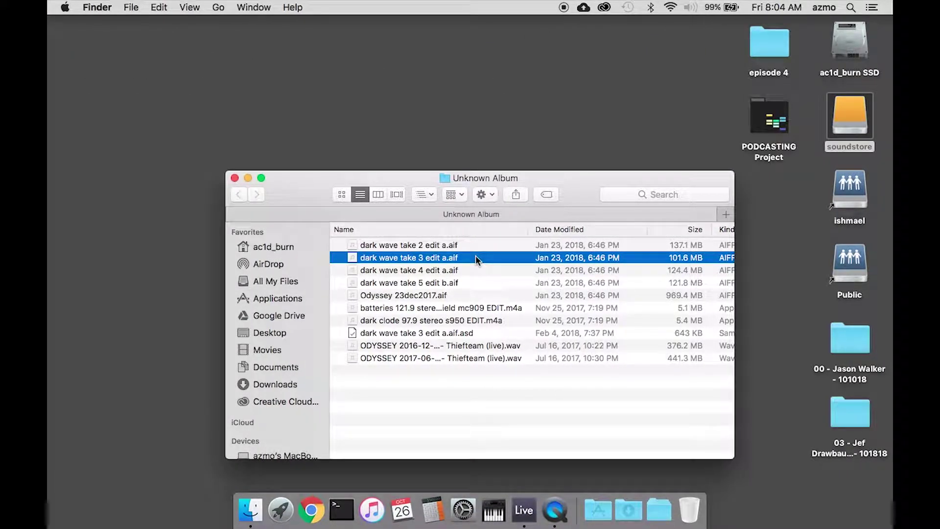
mouse_move(475, 258)
mouse_down()
mouse_move(480, 306)
mouse_move(482, 284)
mouse_move(500, 301)
mouse_move(488, 329)
mouse_move(383, 171)
mouse_move(304, 164)
mouse_up()
key(super+Tab)
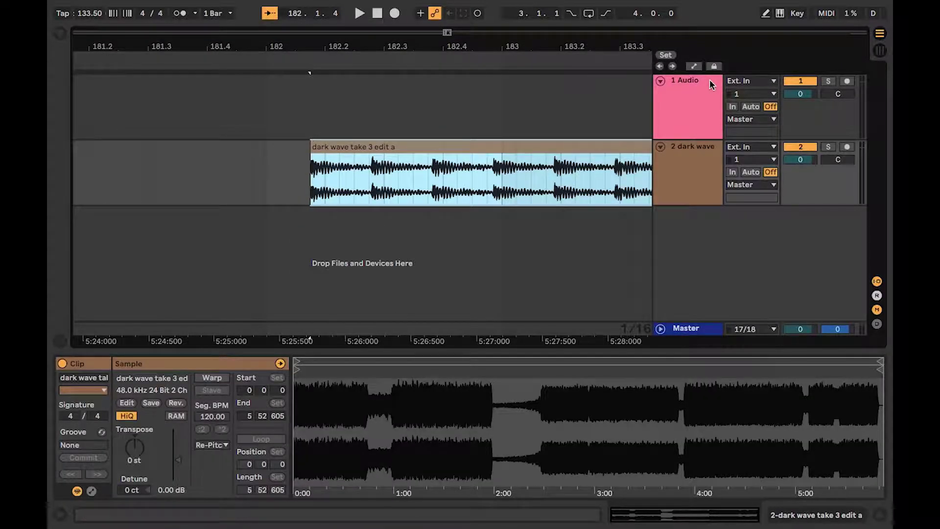
key(Delete)
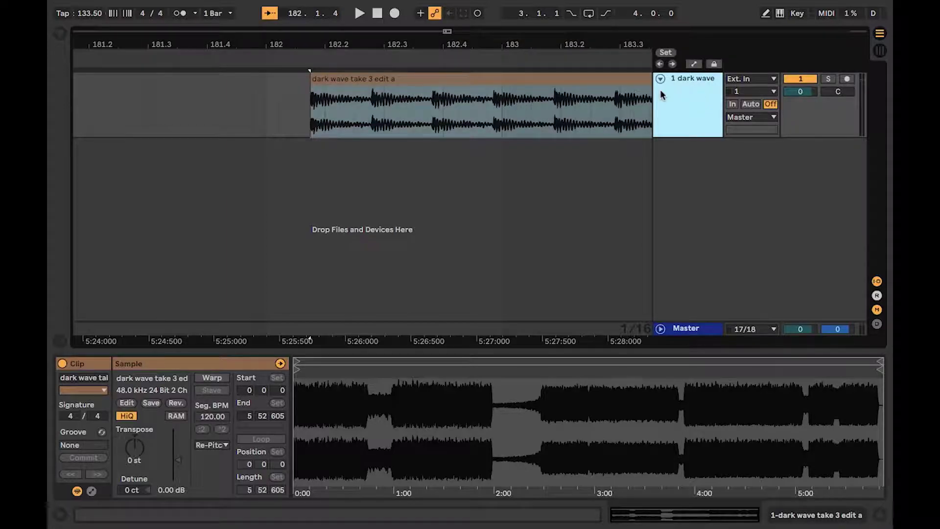
click(577, 80)
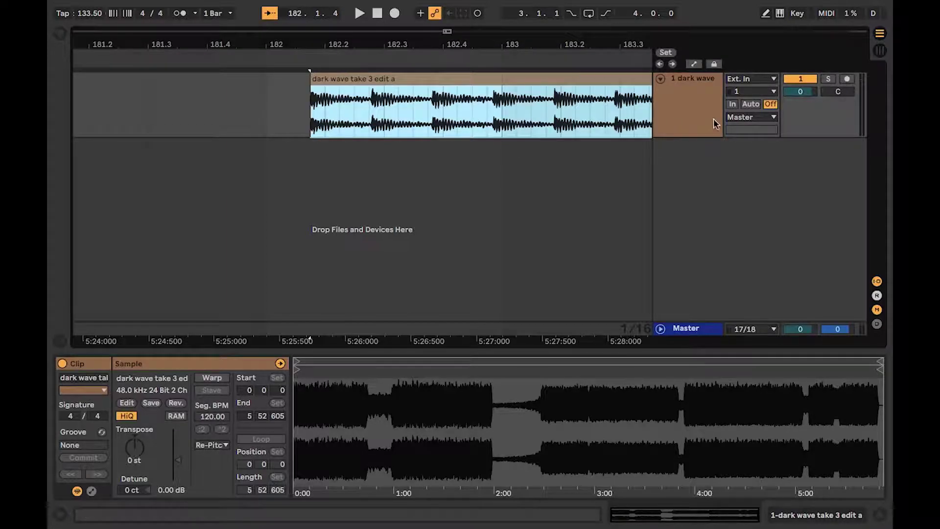
Colour the dark wave take 3 edit a clip cyan from its context-menu palette.
right_click(563, 82)
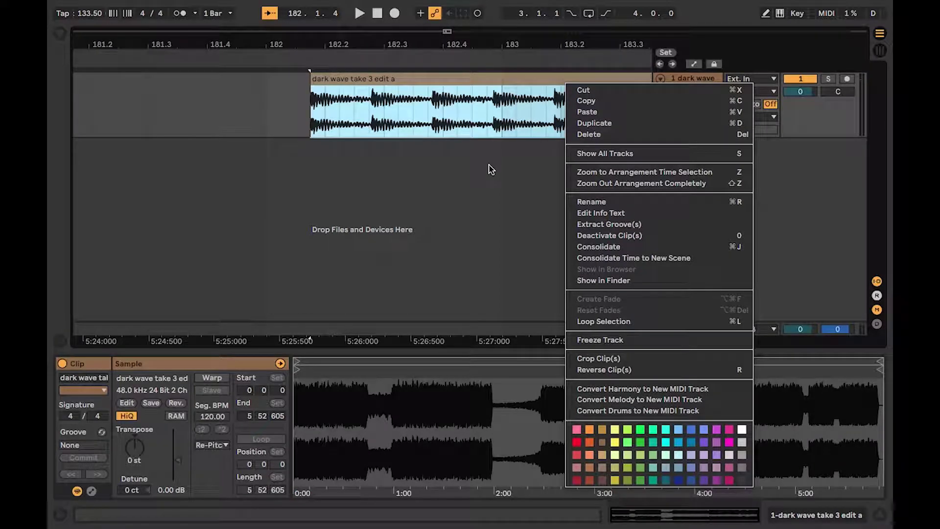
click(491, 79)
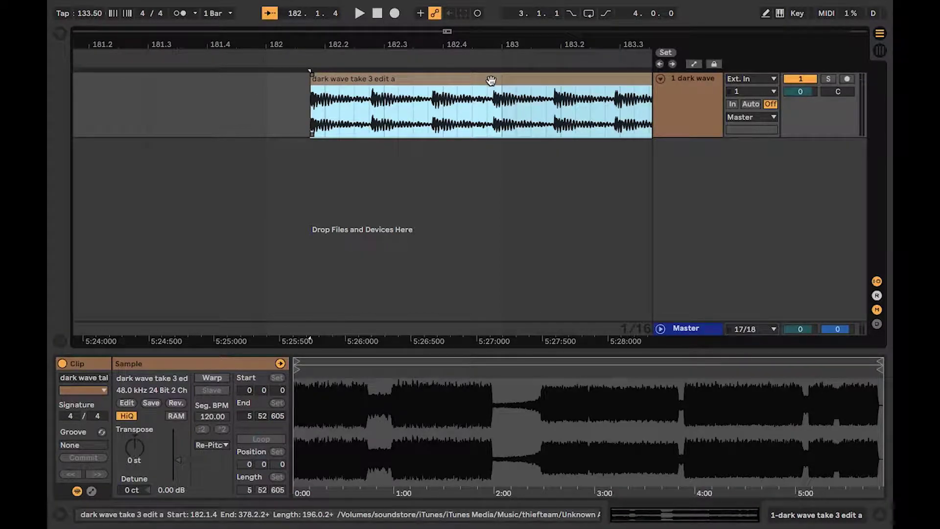
right_click(491, 79)
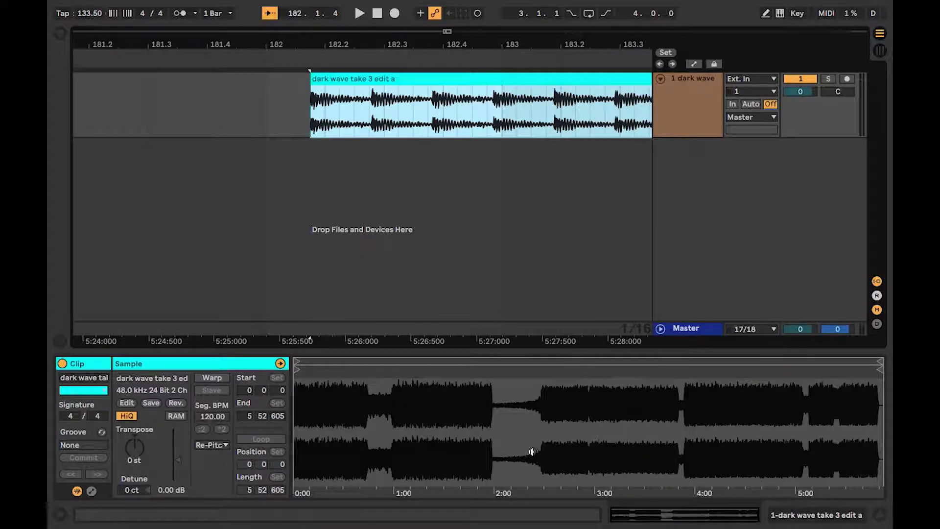
click(593, 441)
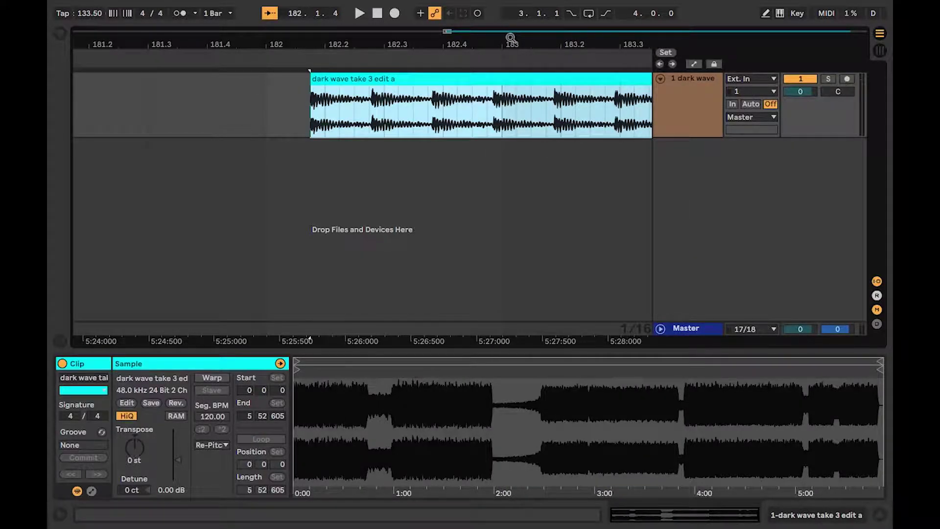
Drag the cyan clip to bar 1 and zoom in on its start, then start playback.
mouse_move(510, 38)
mouse_down()
mouse_move(511, 5)
mouse_move(342, 47)
mouse_up()
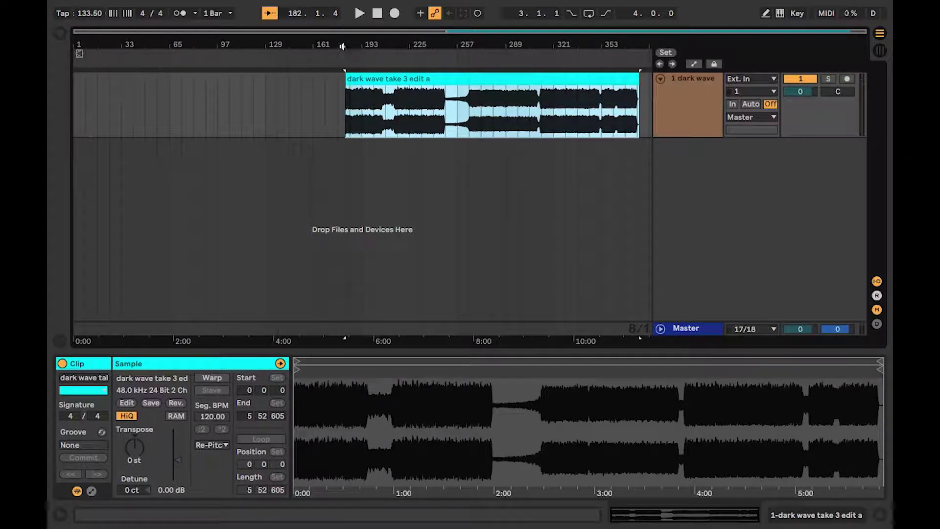
drag(419, 82, 79, 93)
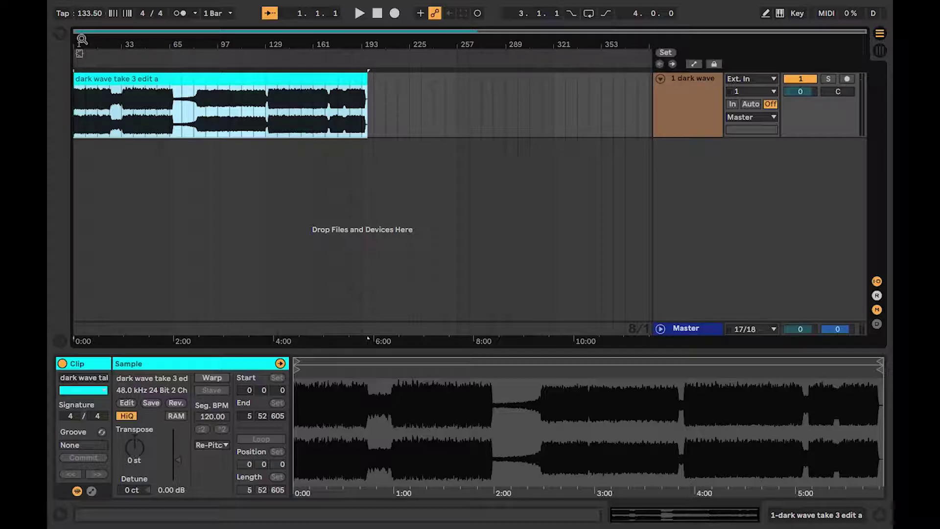
drag(82, 39, 82, 110)
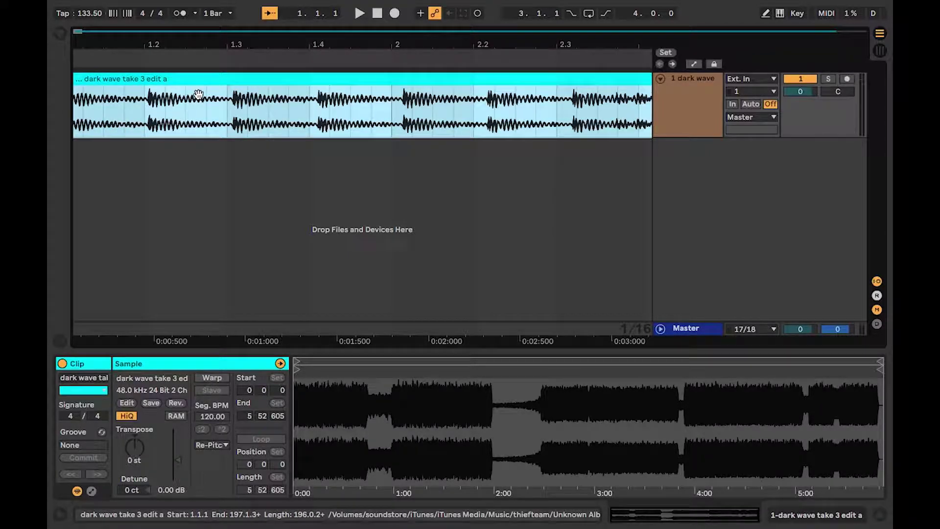
key(space)
key(space)
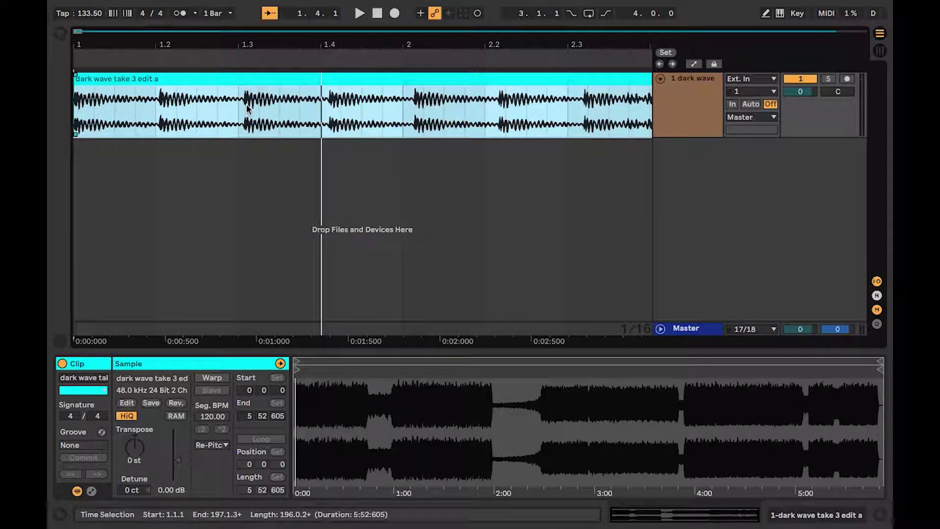
Enter 133 as the tempo, then step it down to 129 BPM to match the clip.
click(91, 19)
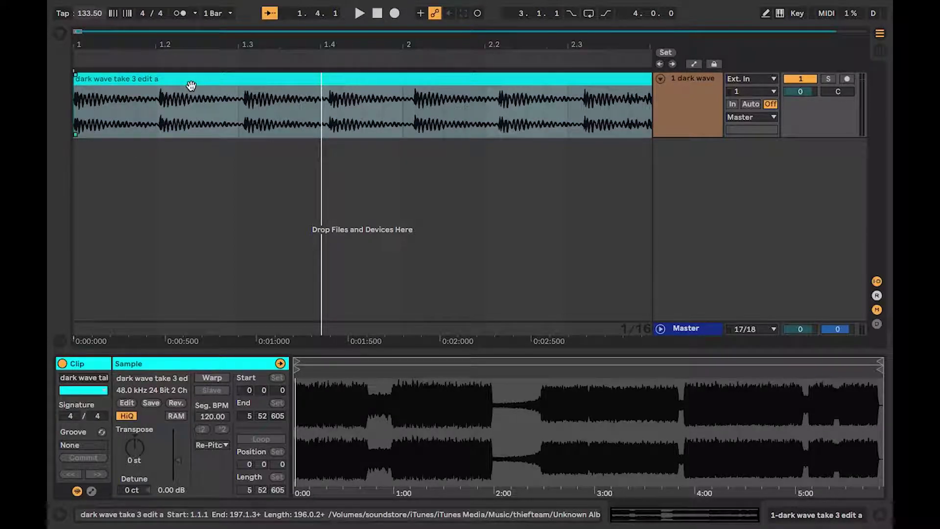
text(133)
key(Return)
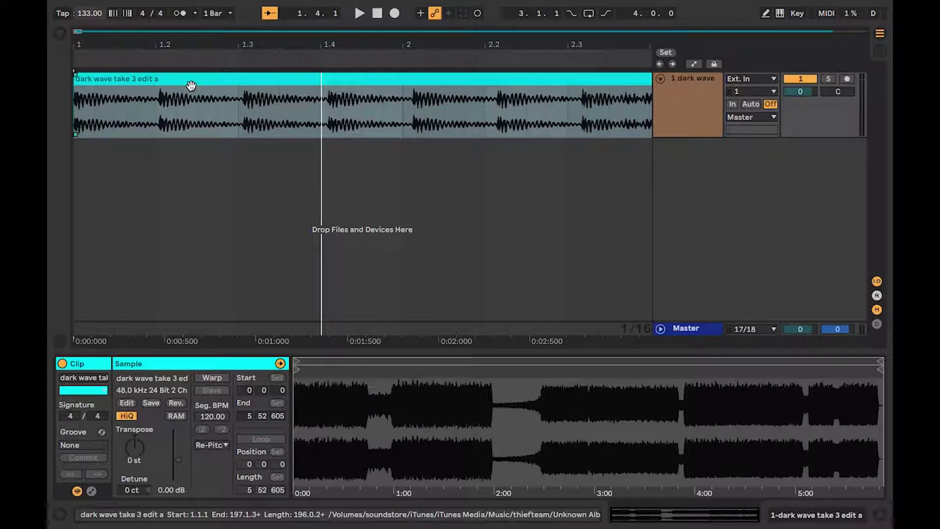
key(Down)
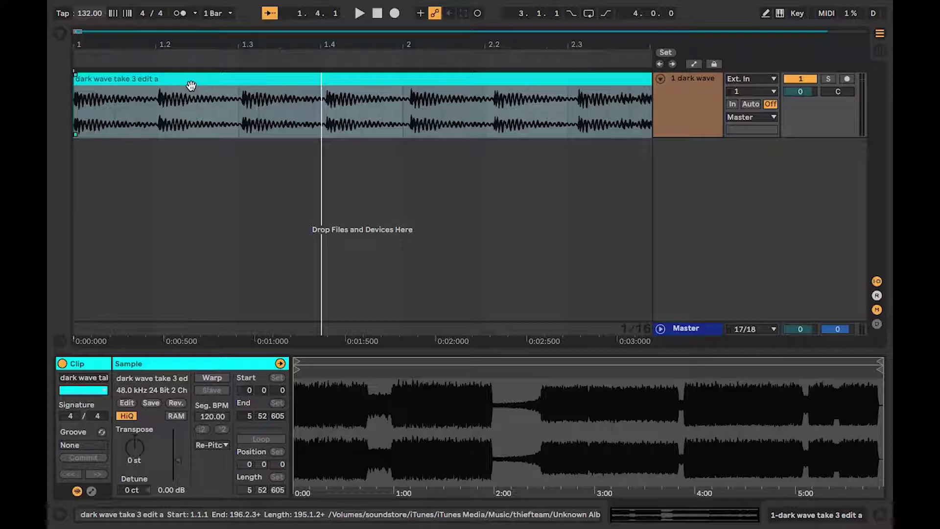
key(Down)
key(Down)
key(Down)
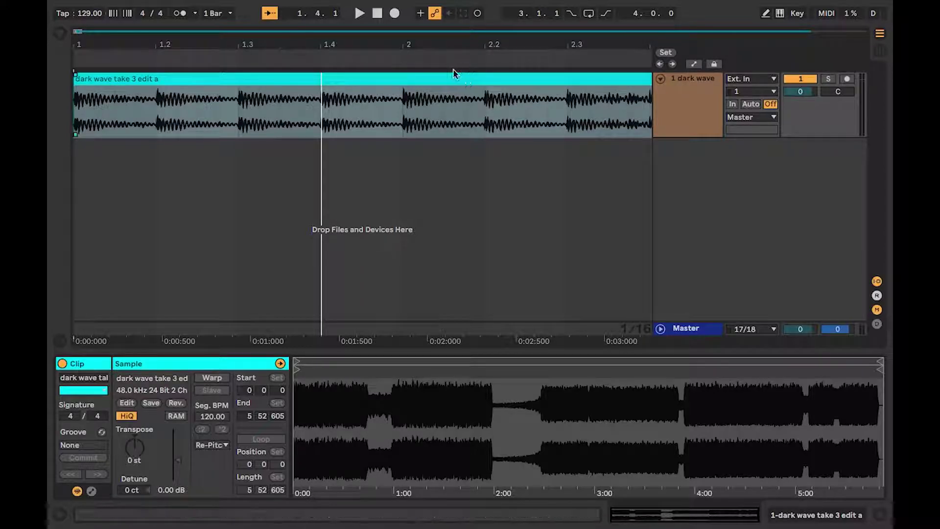
drag(440, 50, 440, 20)
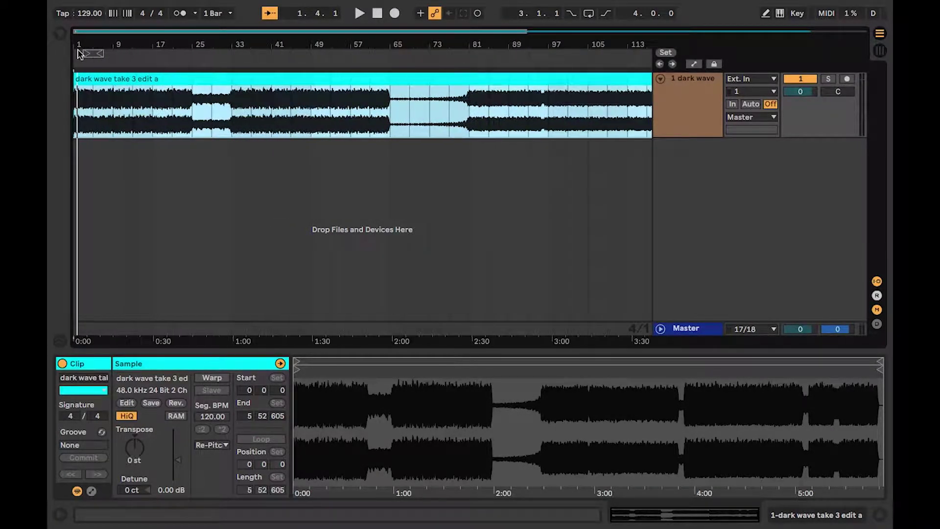
mouse_move(119, 47)
mouse_down()
mouse_move(119, 38)
mouse_move(101, 49)
mouse_up()
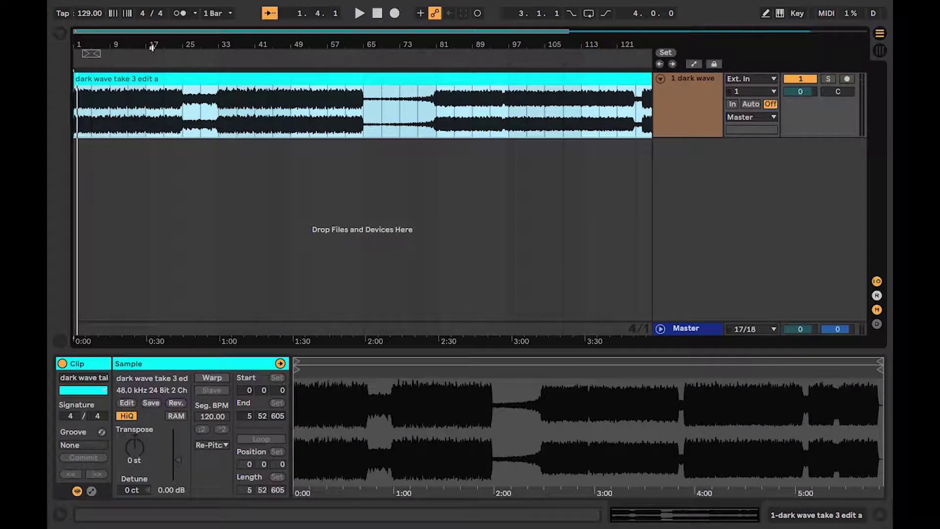
scroll(449, 84, right, 10)
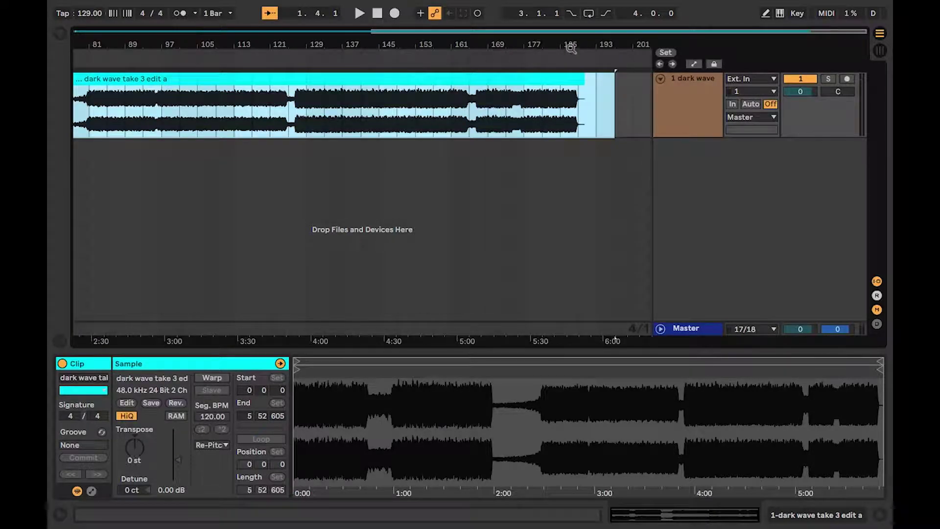
drag(558, 43, 531, 141)
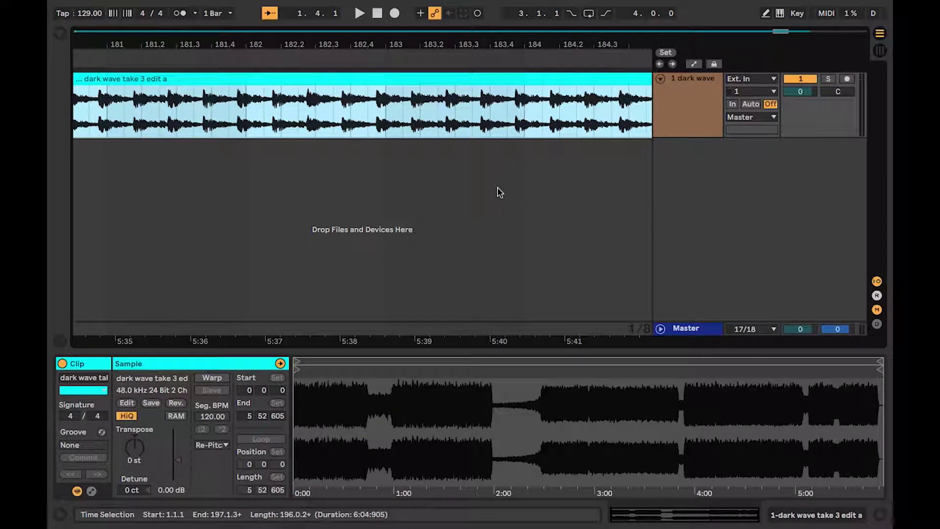
scroll(497, 191, left, 5)
scroll(498, 190, left, 2)
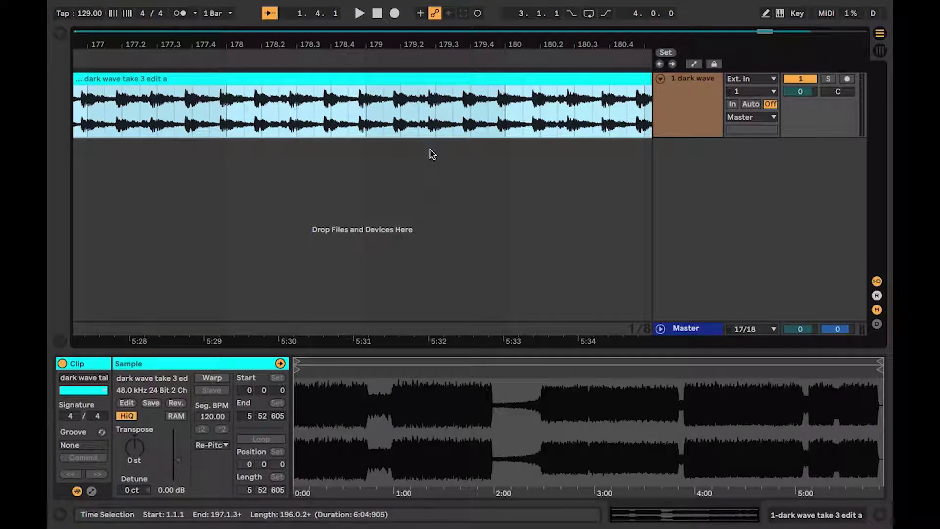
scroll(430, 151, left, 4)
scroll(431, 153, left, 10)
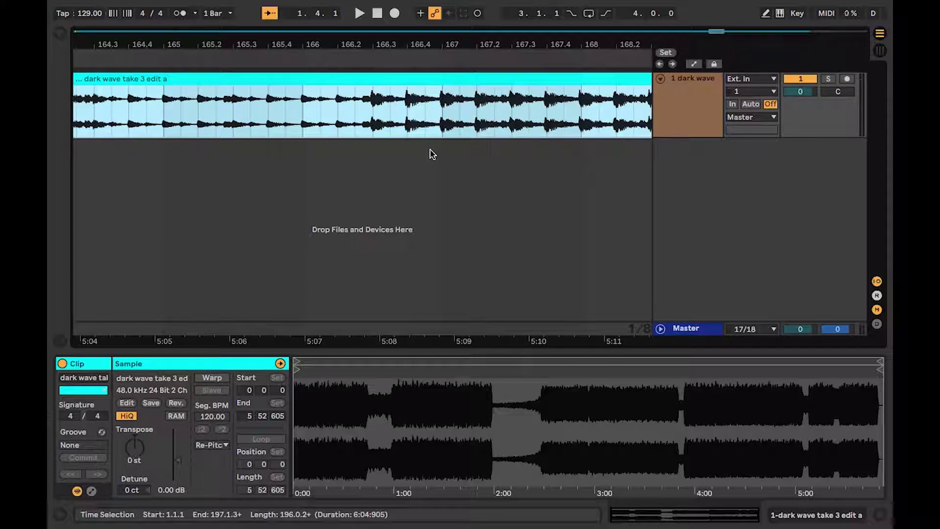
scroll(431, 154, left, 8)
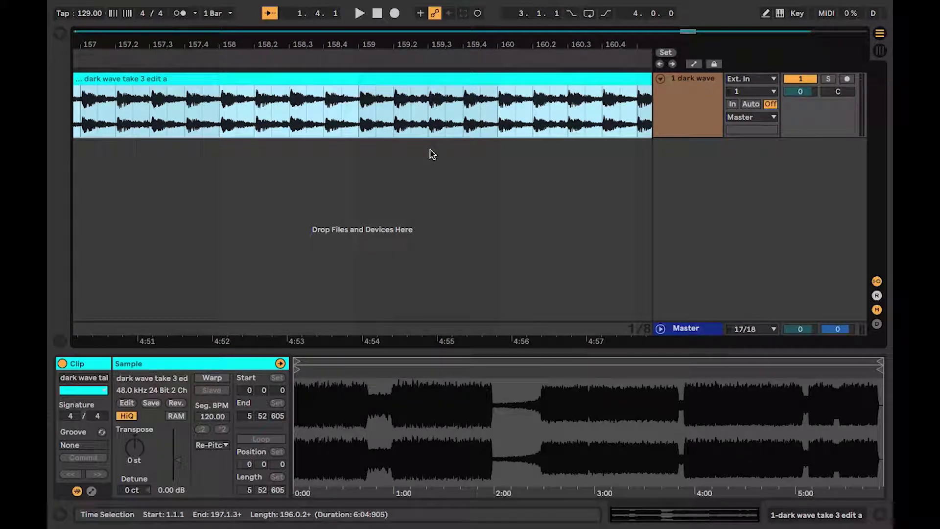
scroll(430, 154, left, 3)
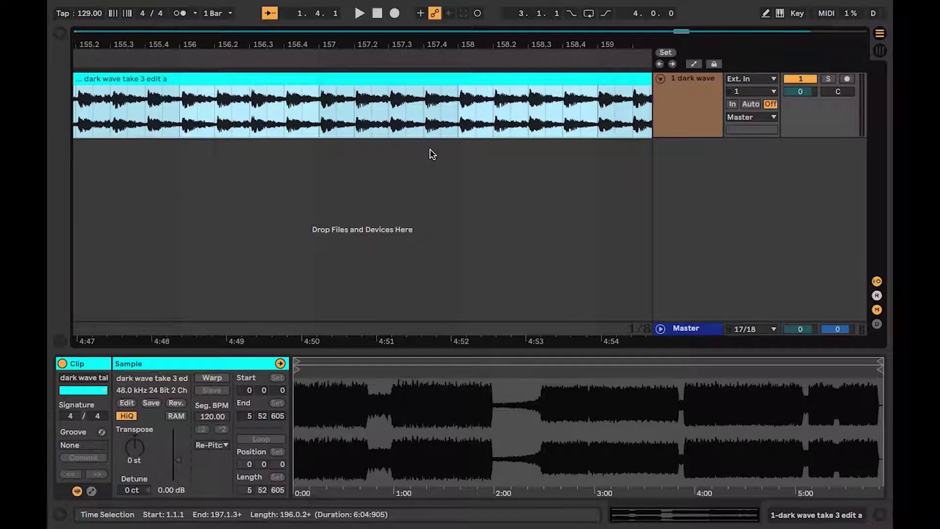
scroll(430, 154, left, 4)
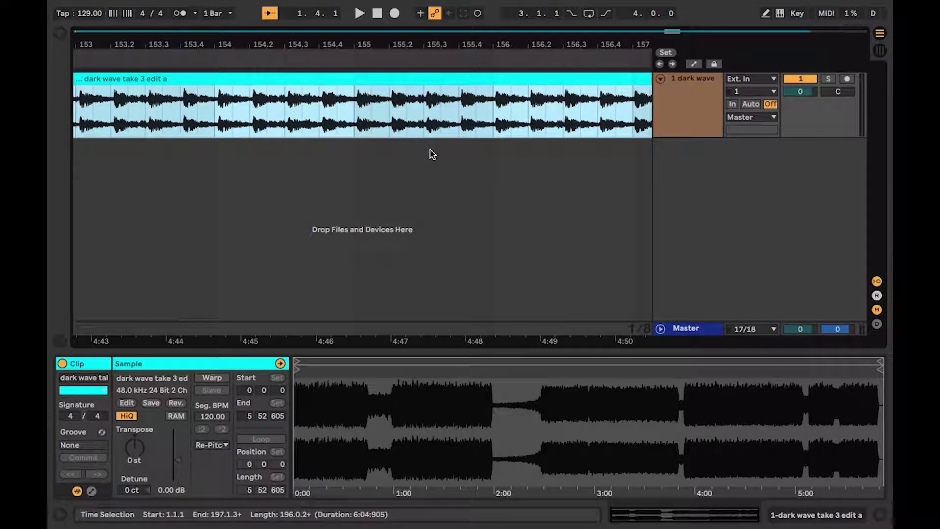
scroll(431, 153, left, 8)
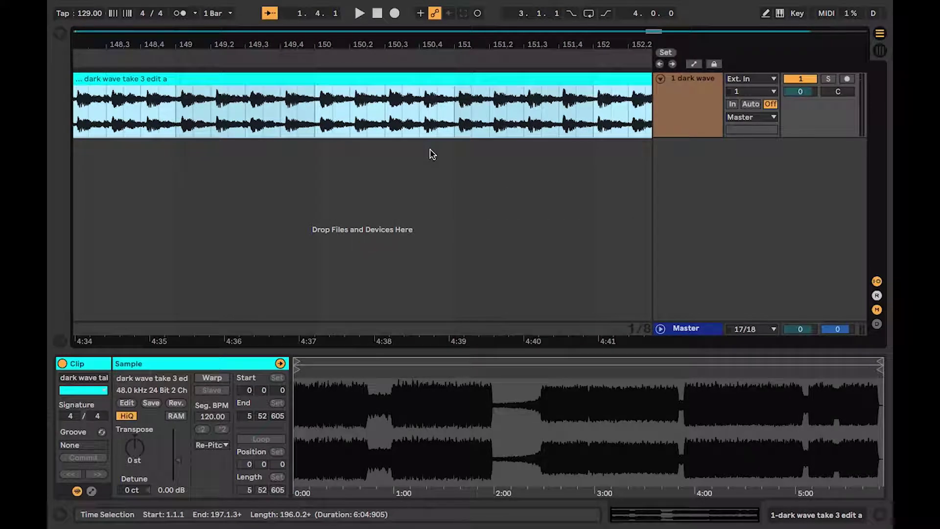
scroll(430, 153, left, 2)
scroll(430, 153, right, 6)
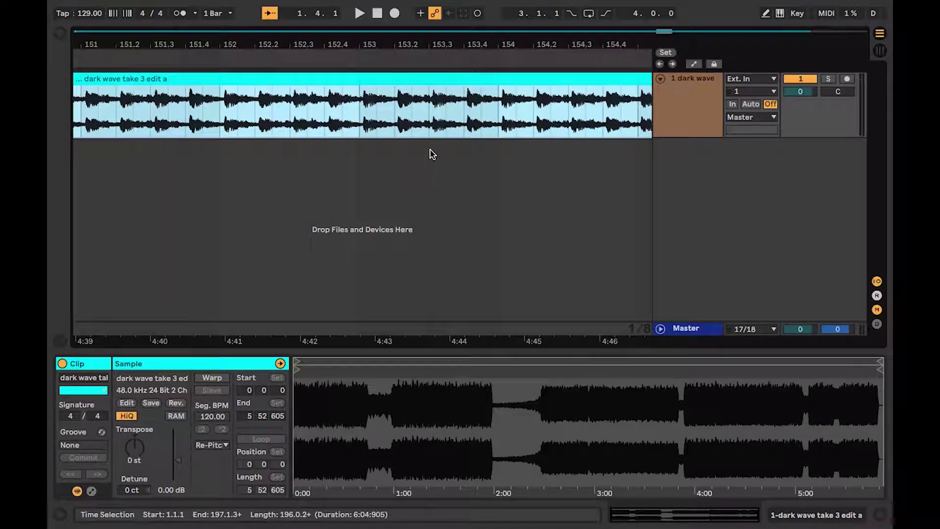
scroll(431, 154, right, 14)
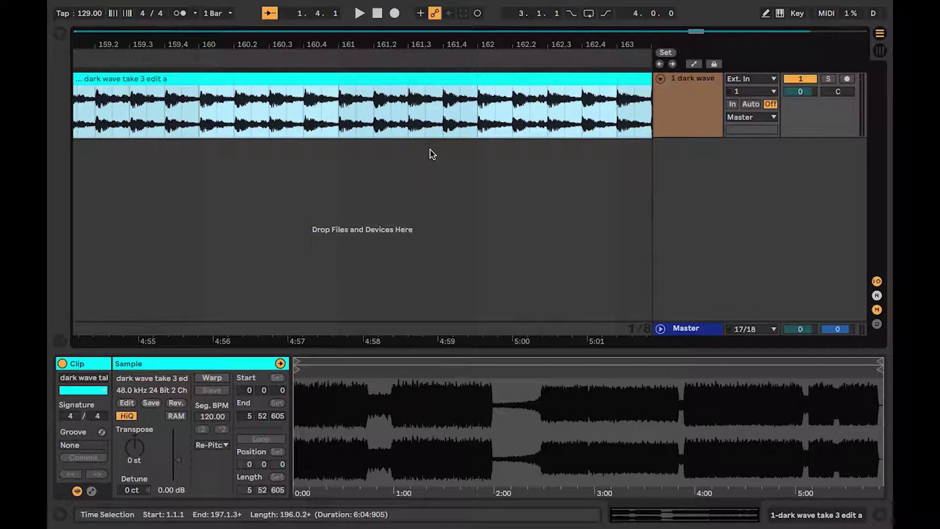
scroll(432, 154, right, 2)
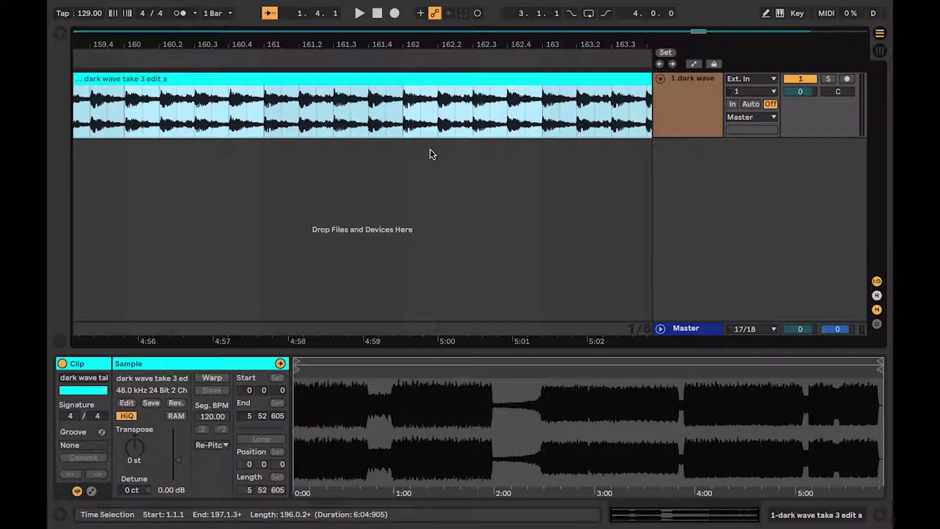
scroll(432, 154, right, 4)
scroll(432, 154, right, 6)
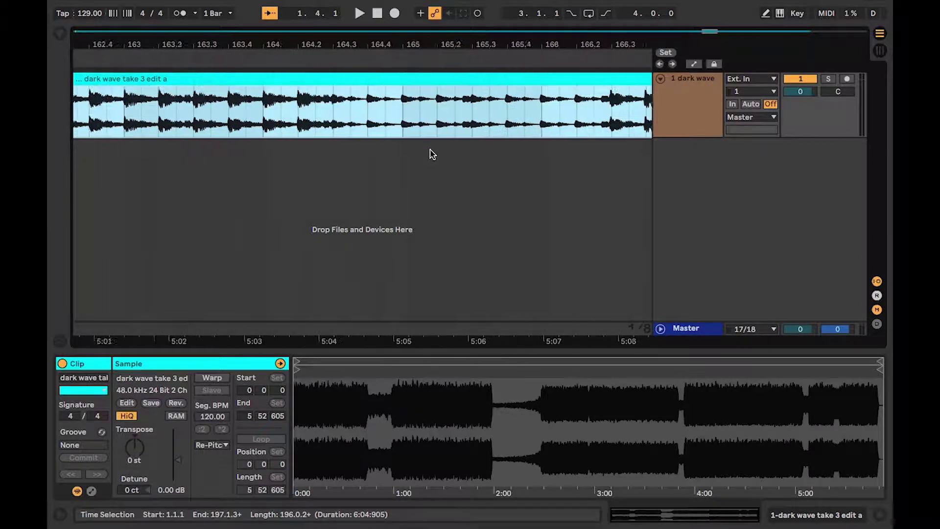
scroll(432, 154, right, 2)
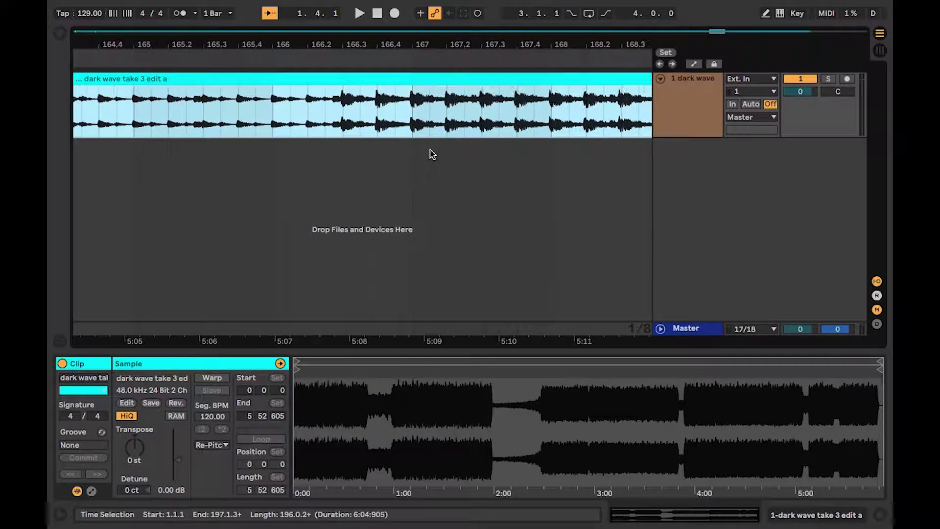
scroll(433, 154, right, 3)
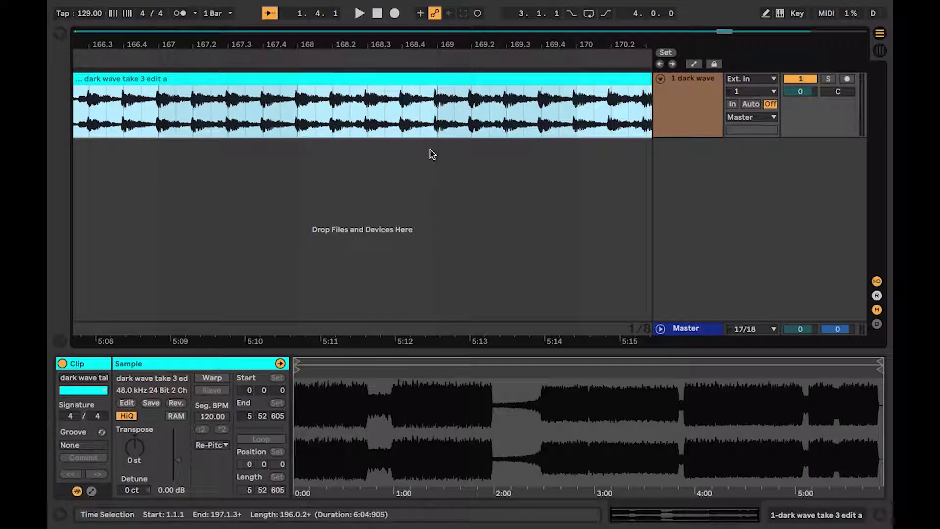
scroll(432, 154, right, 3)
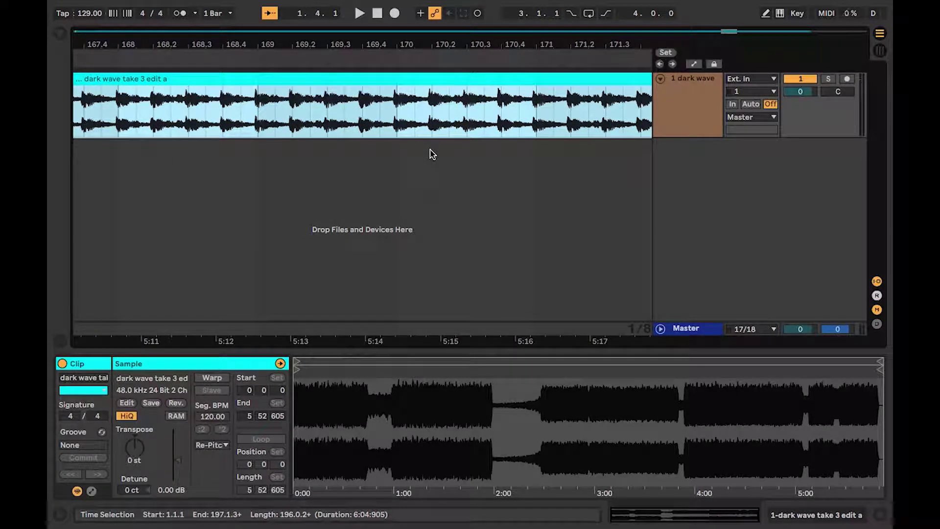
scroll(432, 155, right, 10)
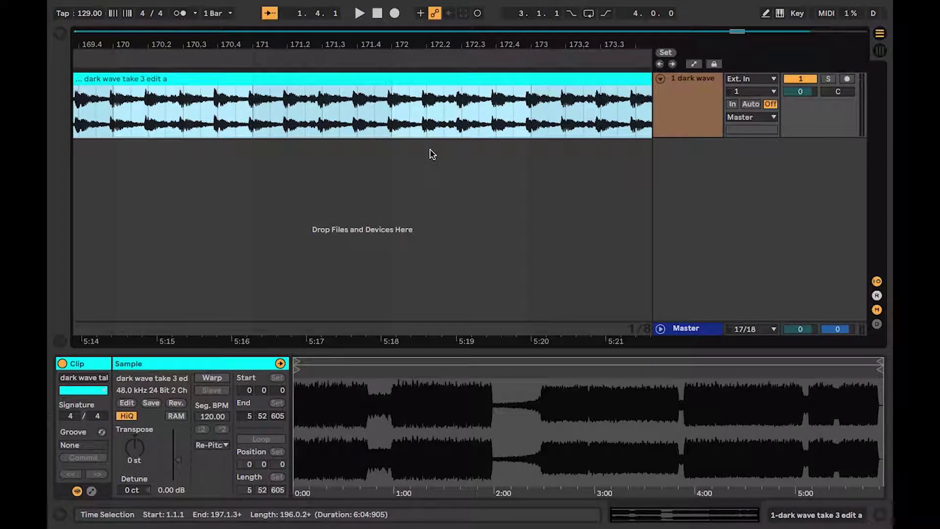
scroll(433, 154, right, 3)
scroll(433, 155, left, 20)
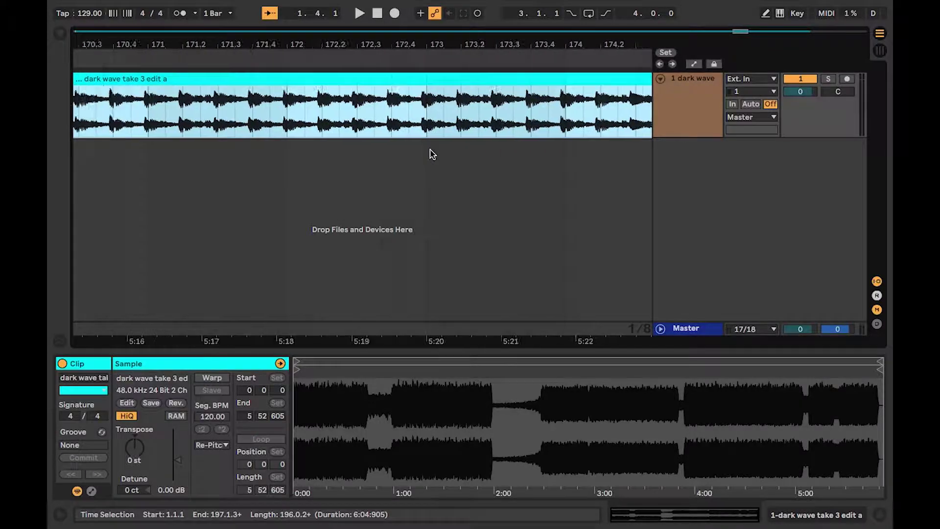
scroll(432, 154, left, 1)
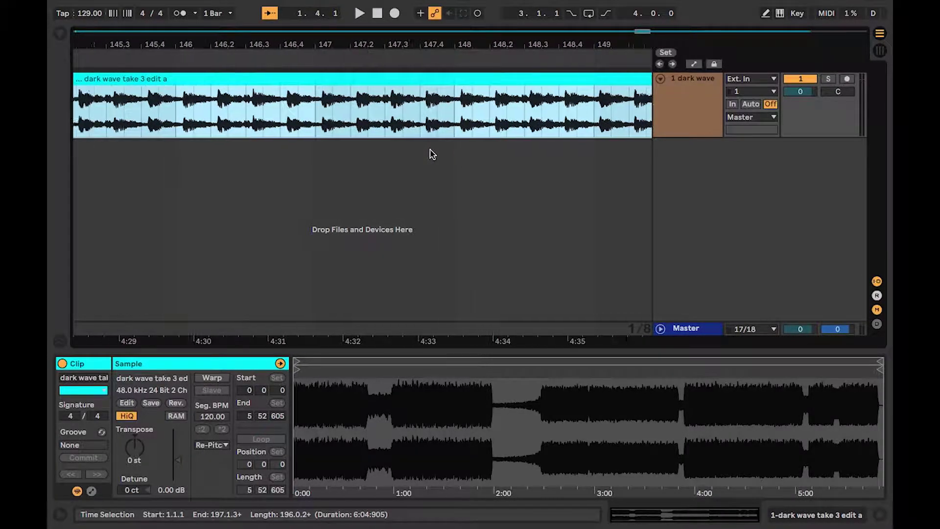
scroll(433, 154, left, 8)
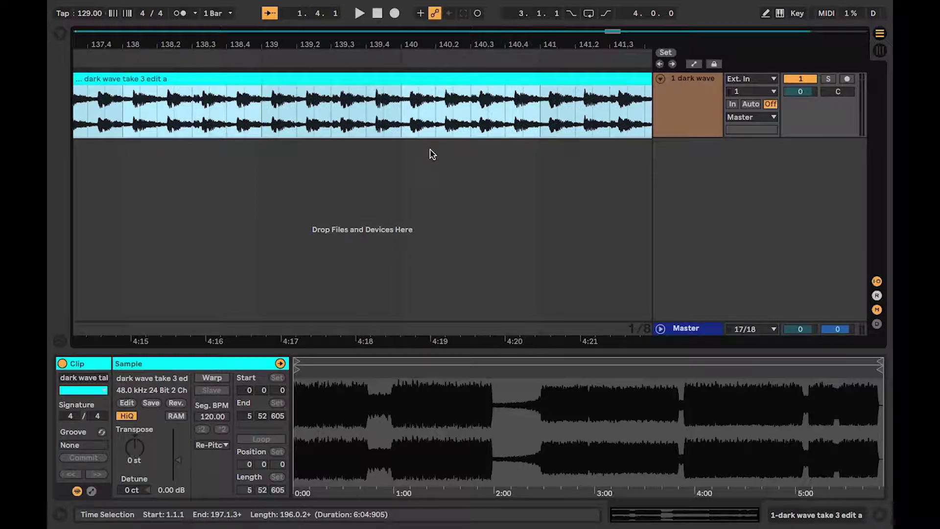
scroll(433, 155, left, 20)
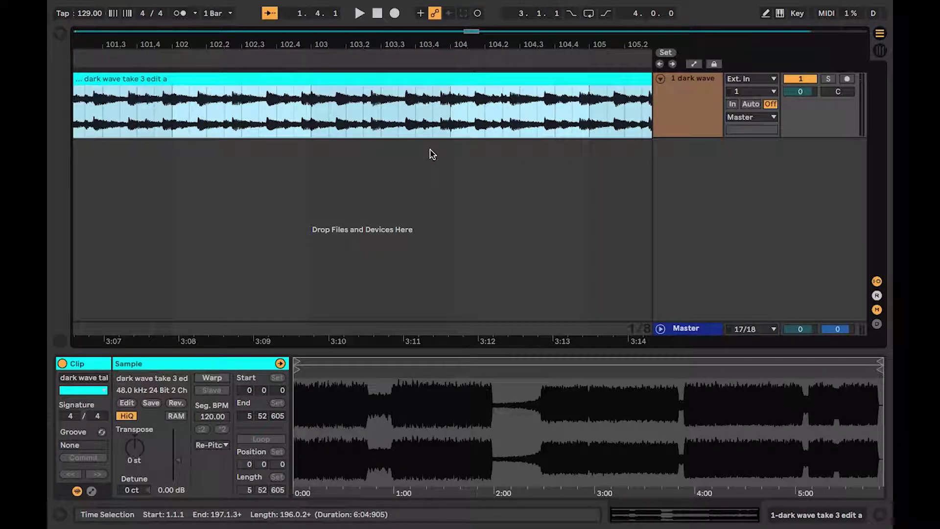
scroll(432, 155, left, 9)
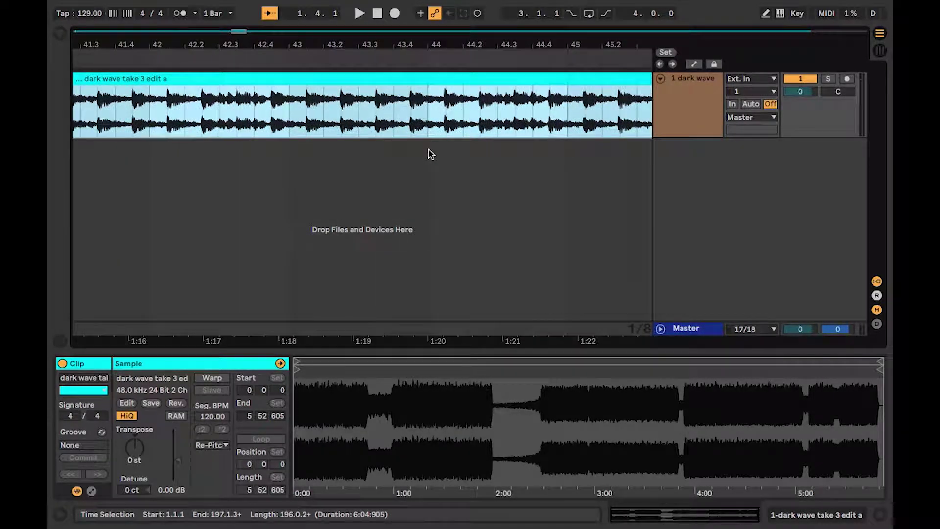
Jump the view back to bar 1 via the overview strip and select the whole dark wave clip.
click(100, 31)
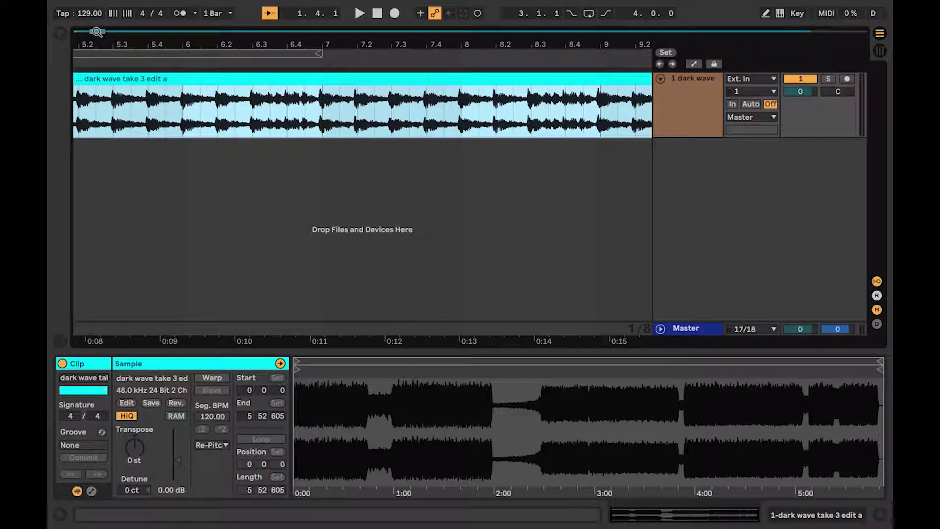
click(147, 31)
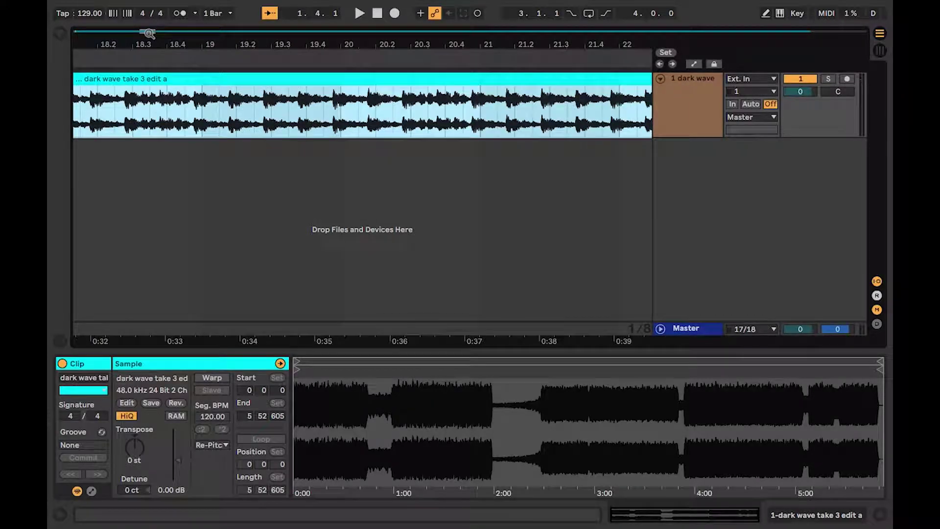
click(83, 31)
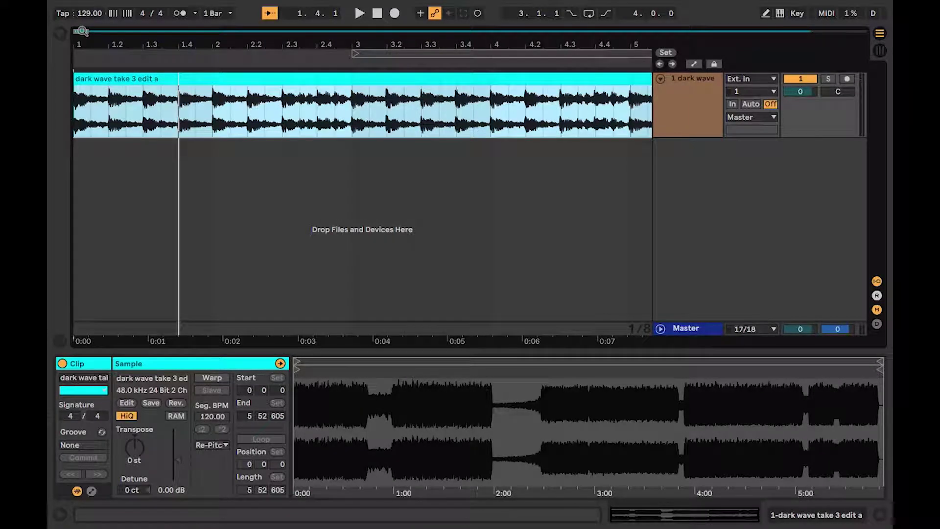
click(120, 31)
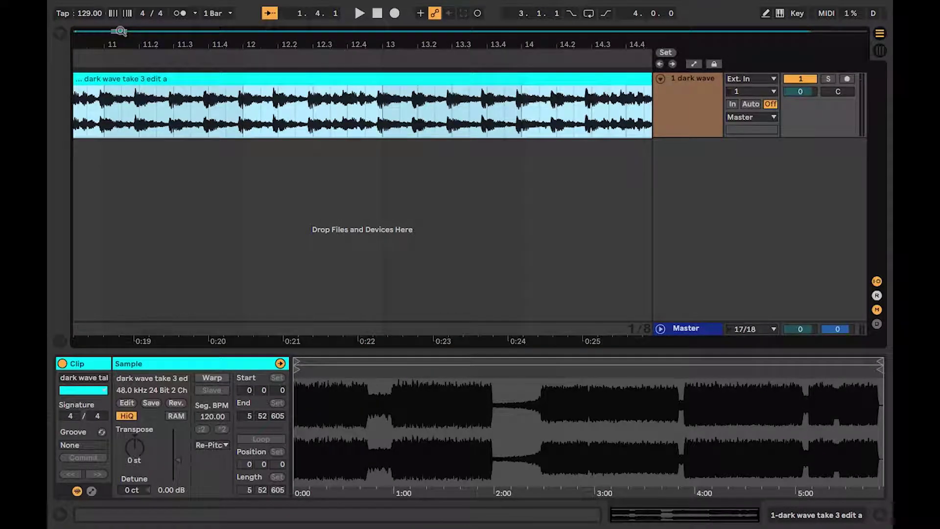
click(89, 32)
click(190, 110)
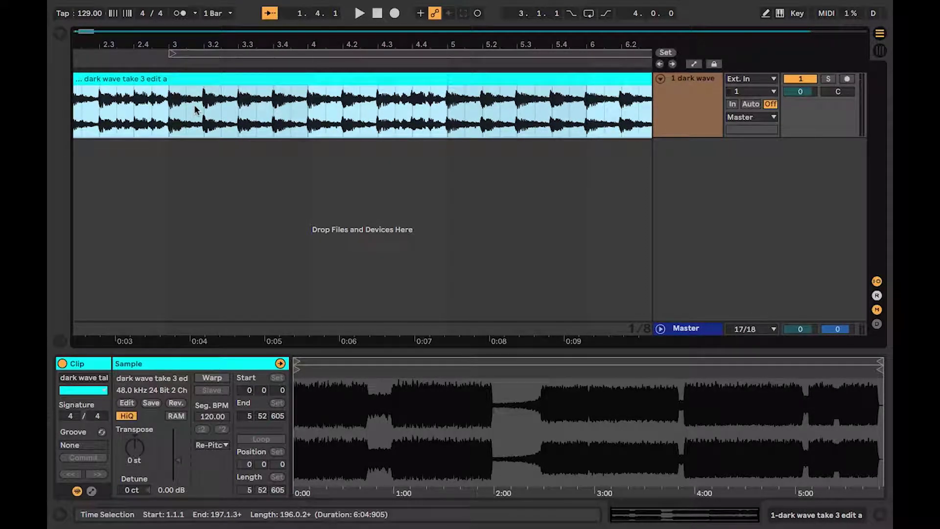
scroll(509, 110, right, 3)
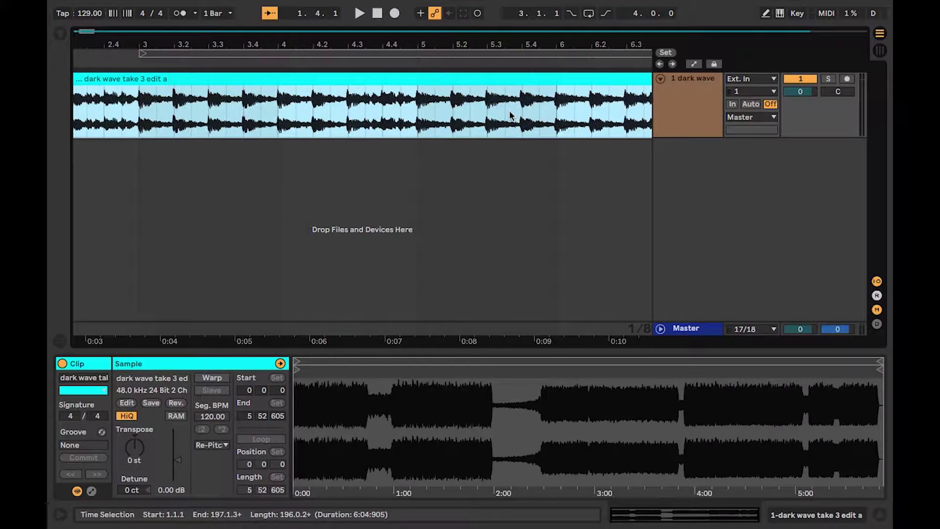
scroll(509, 114, right, 4)
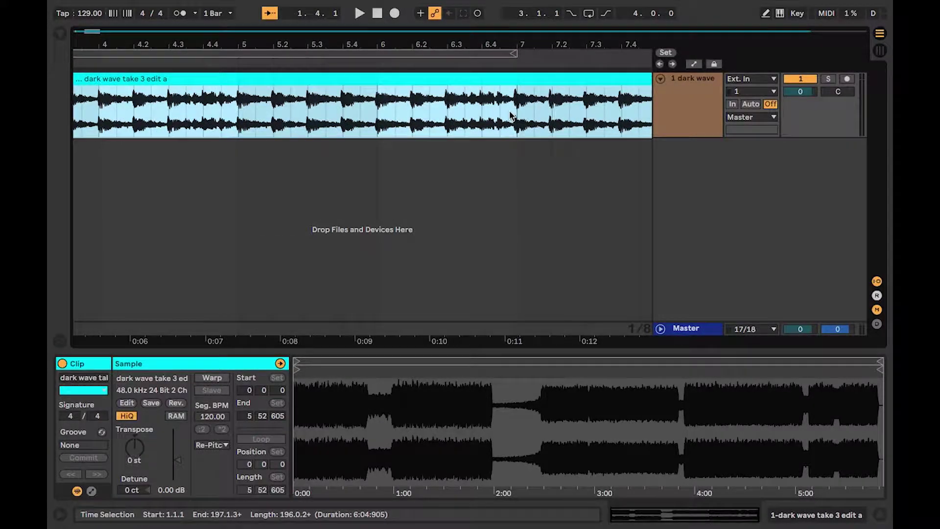
scroll(510, 114, right, 8)
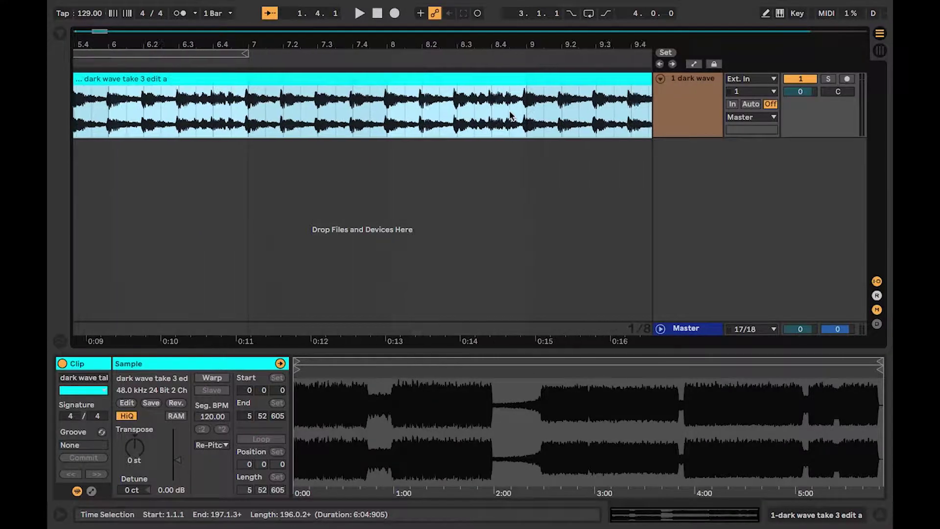
scroll(509, 111, right, 3)
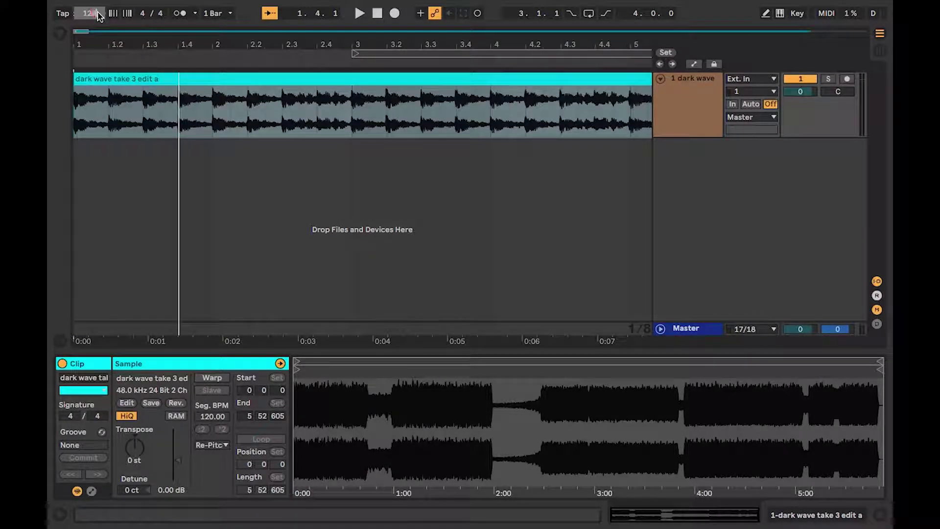
text(9.40)
key(Return)
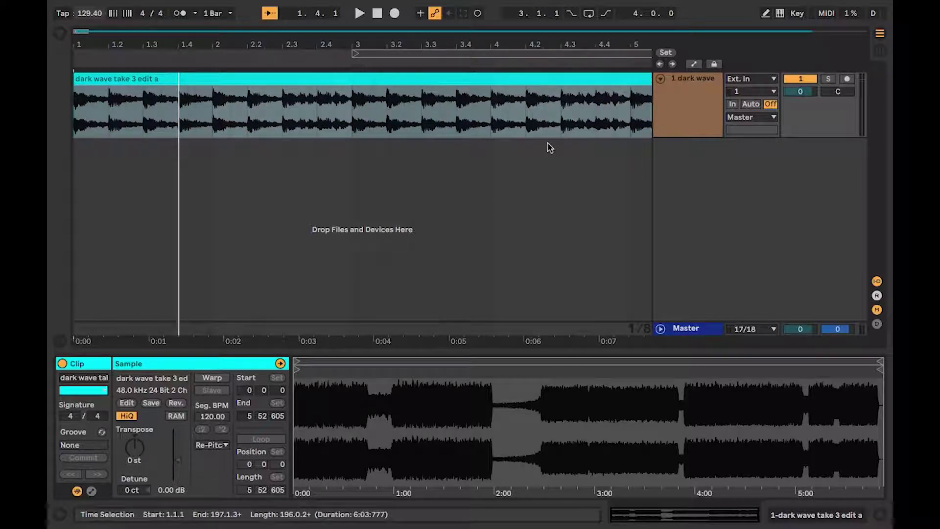
scroll(568, 151, right, 15)
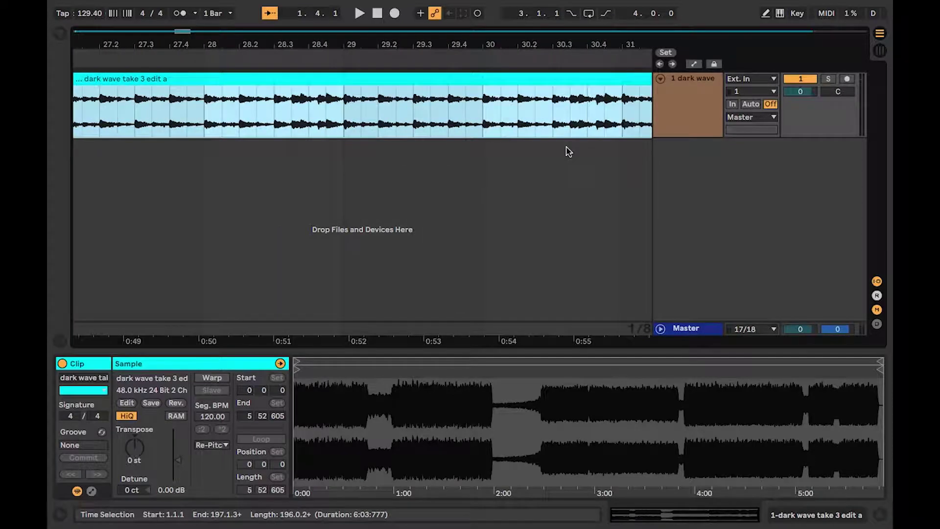
scroll(568, 151, right, 15)
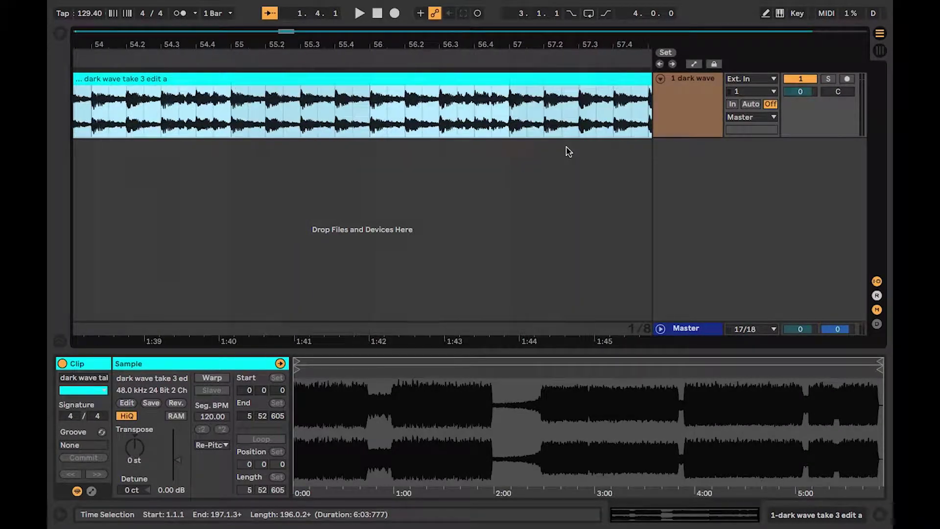
scroll(568, 151, right, 20)
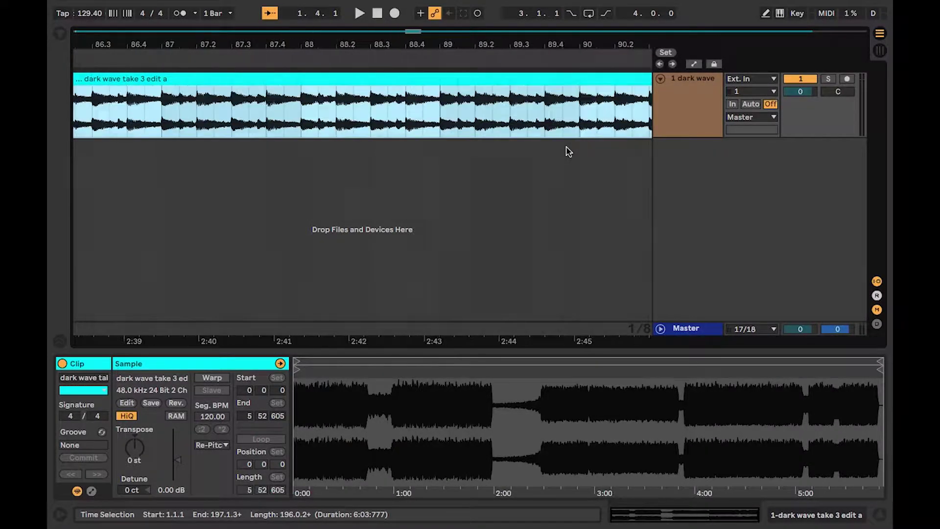
scroll(568, 151, right, 15)
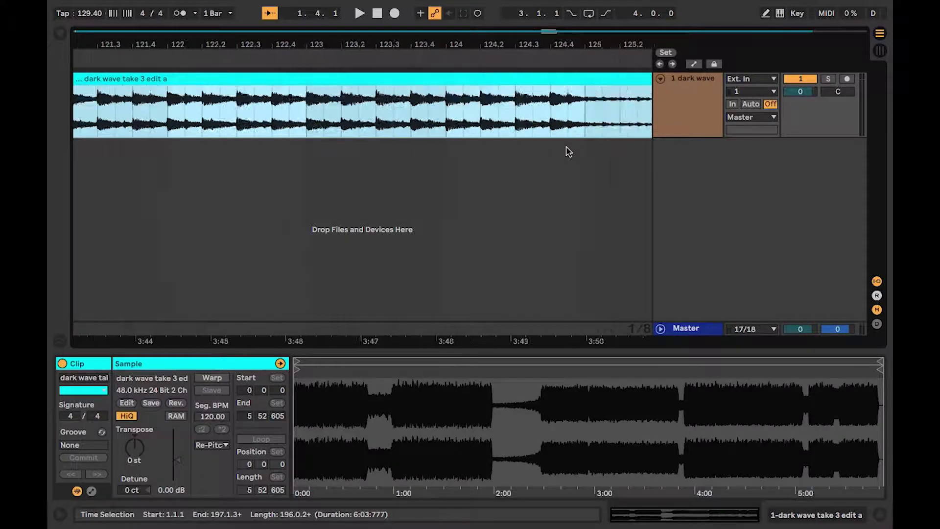
scroll(568, 152, right, 13)
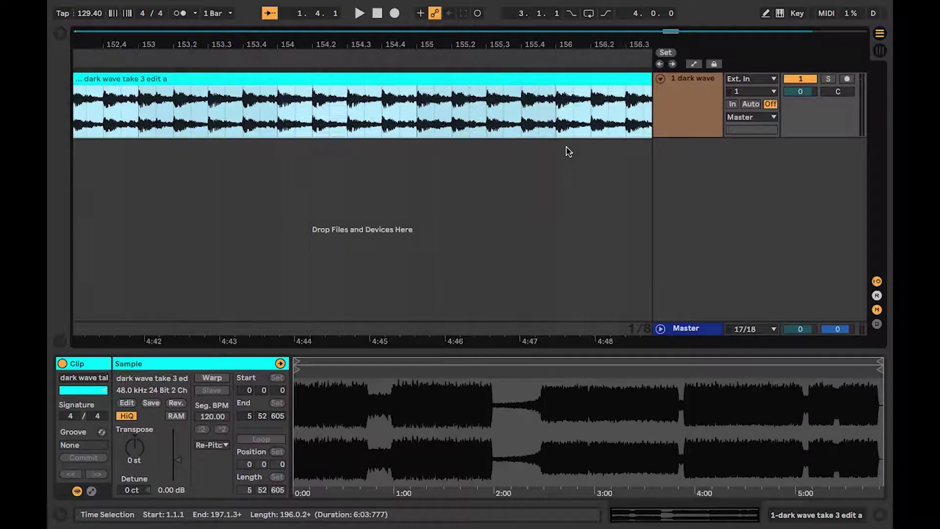
scroll(568, 151, right, 9)
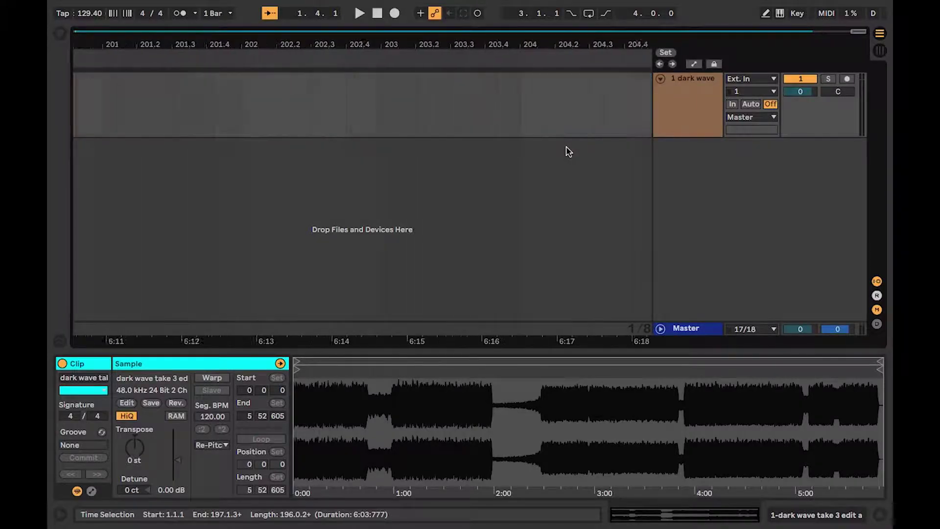
scroll(568, 152, left, 8)
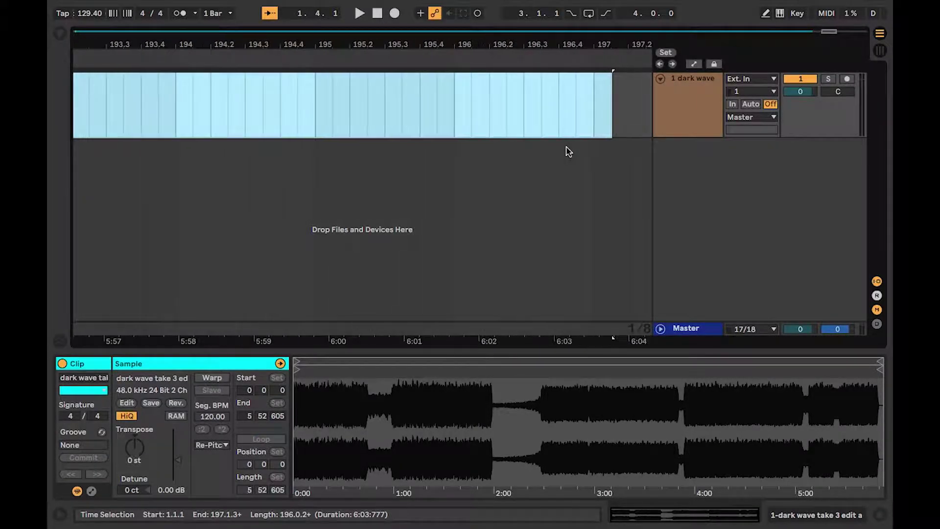
scroll(568, 151, right, 3)
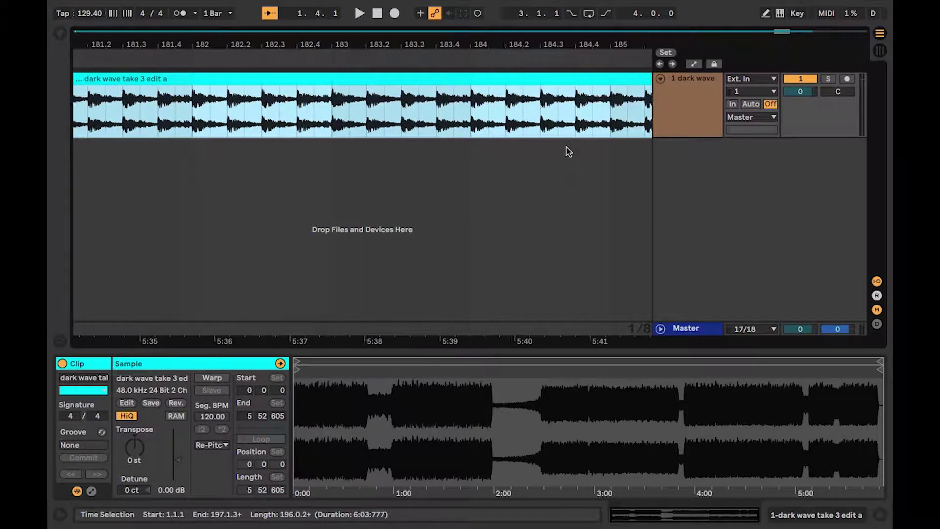
scroll(568, 152, right, 1)
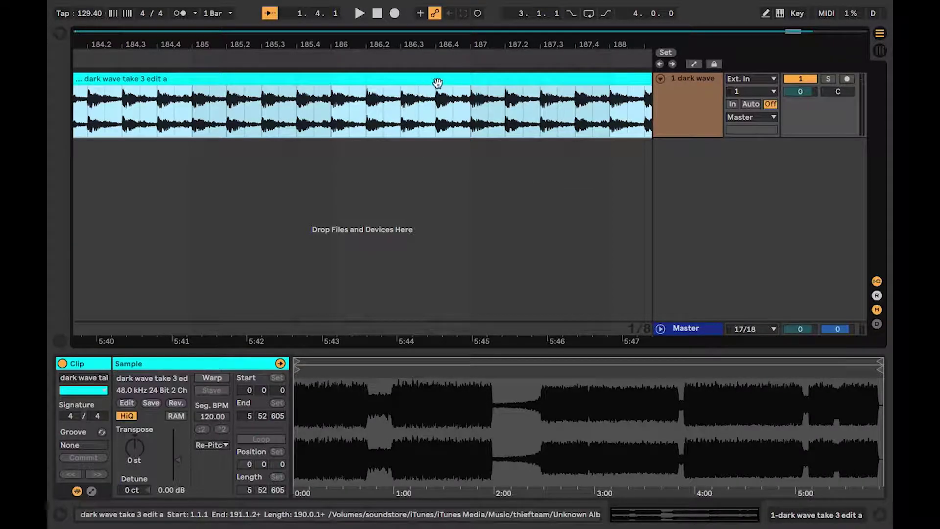
Zoom out until the whole clip fits and place the insert point at bar 65.
key(minus)
key(minus)
key(minus)
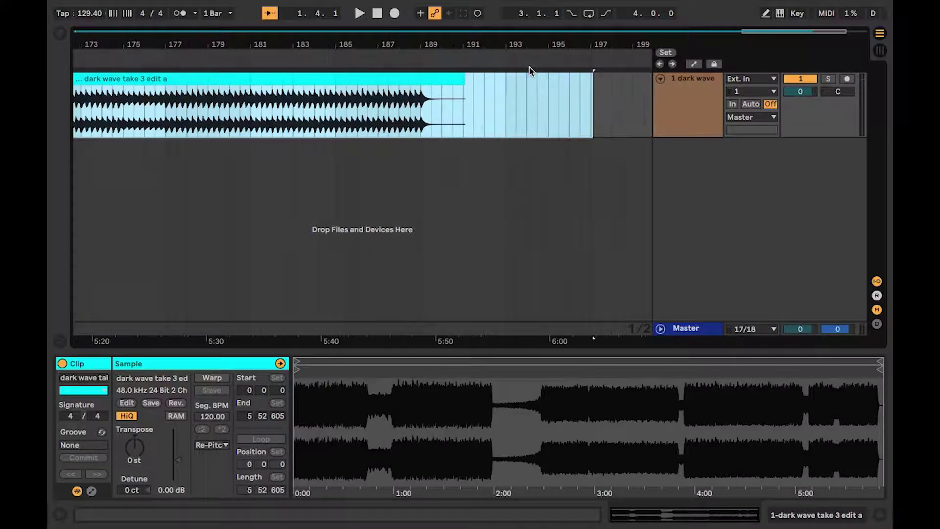
key(ctrl+a)
scroll(488, 89, left, 10)
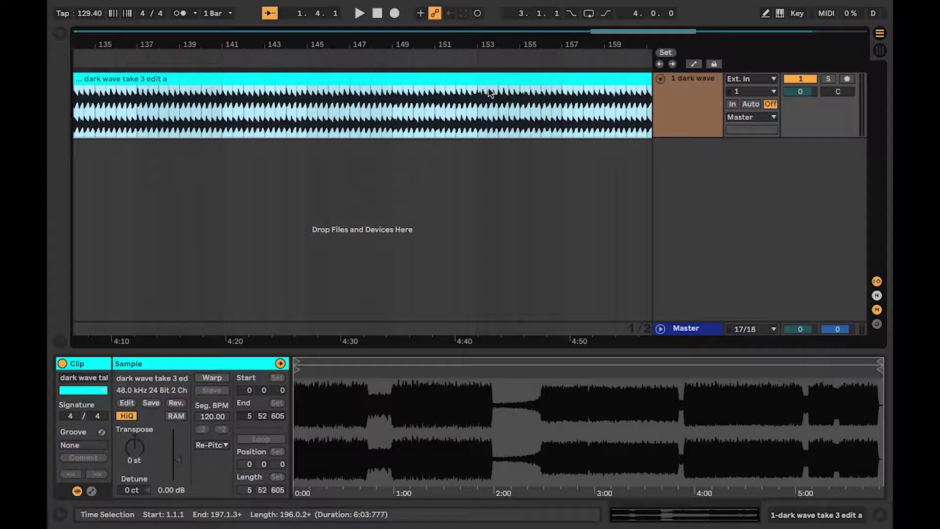
key(minus)
key(minus)
scroll(489, 90, left, 15)
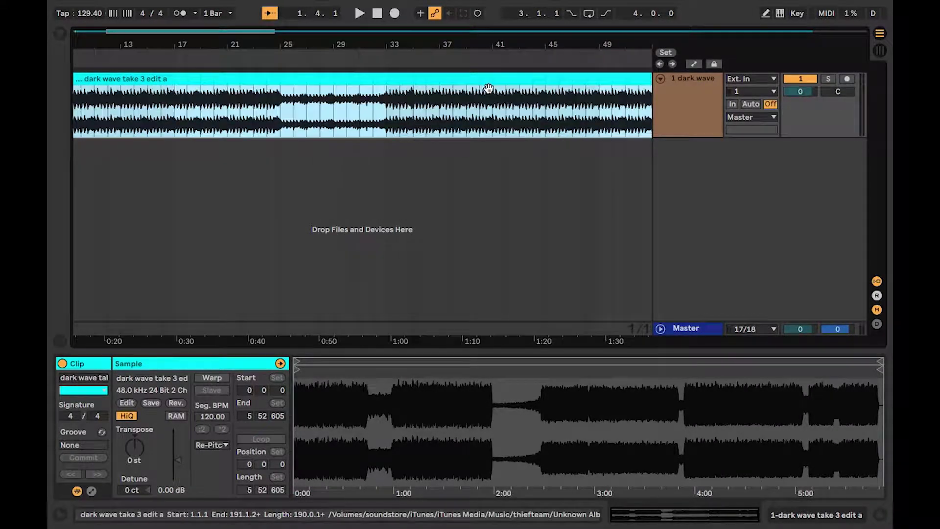
key(minus)
key(minus)
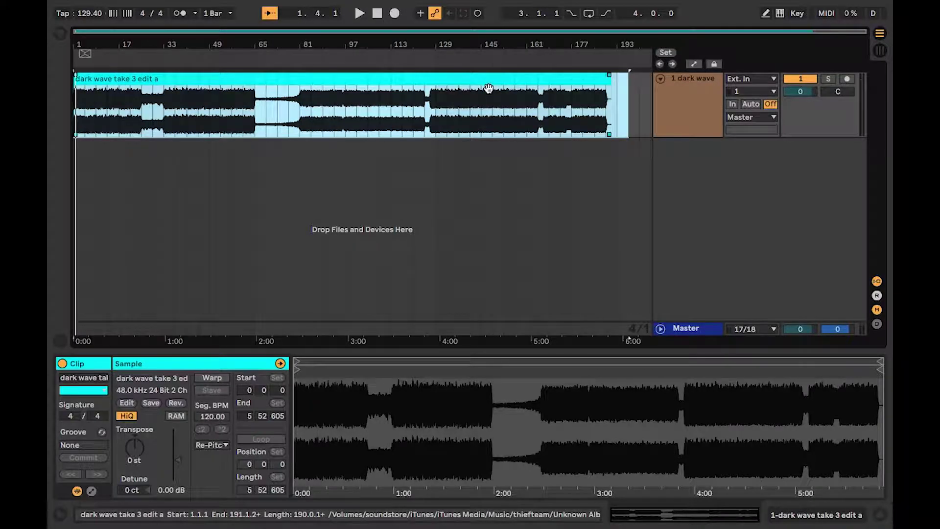
key(ctrl+a)
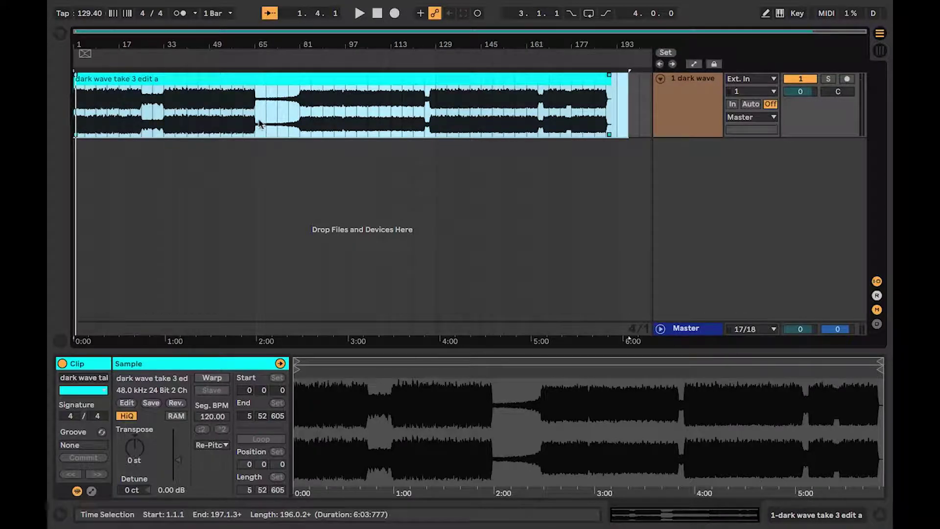
click(256, 124)
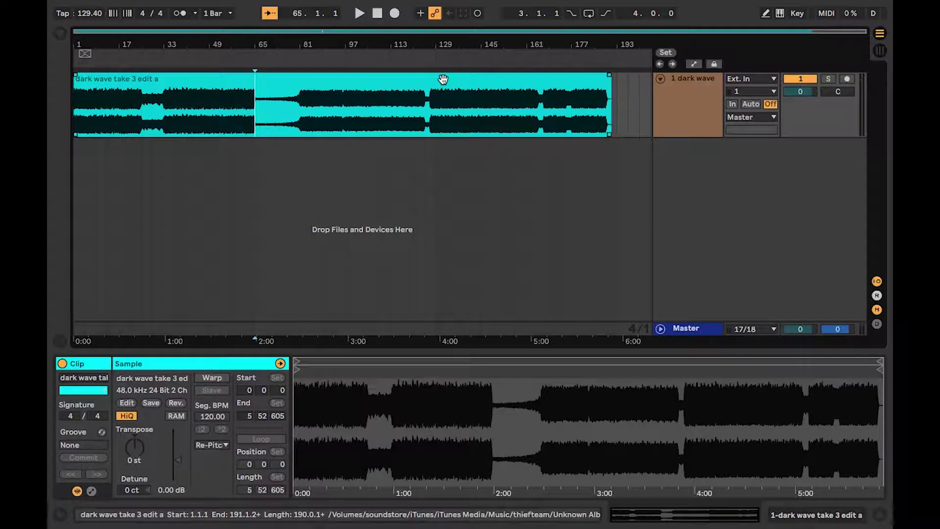
Recolour the 1 dark wave track teal and drag it taller to enlarge the waveform.
right_click(693, 110)
click(779, 275)
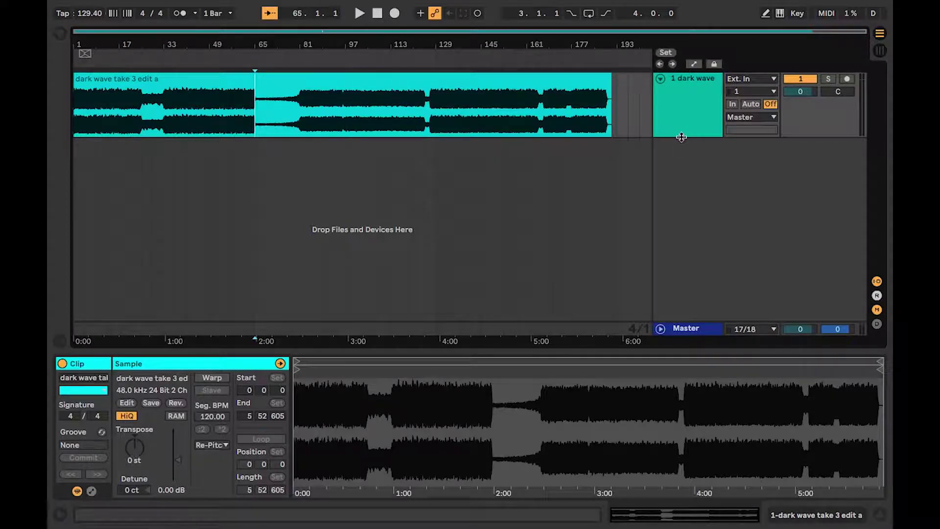
drag(681, 137, 693, 209)
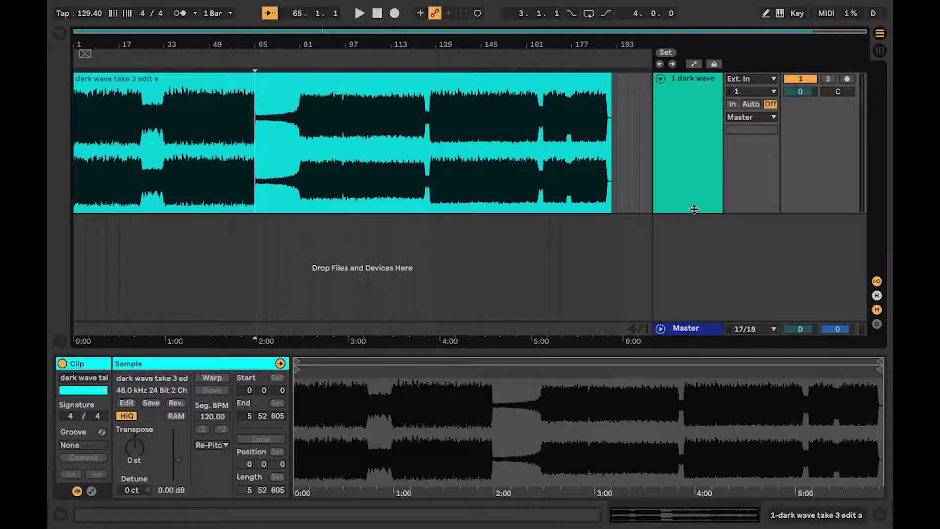
click(254, 160)
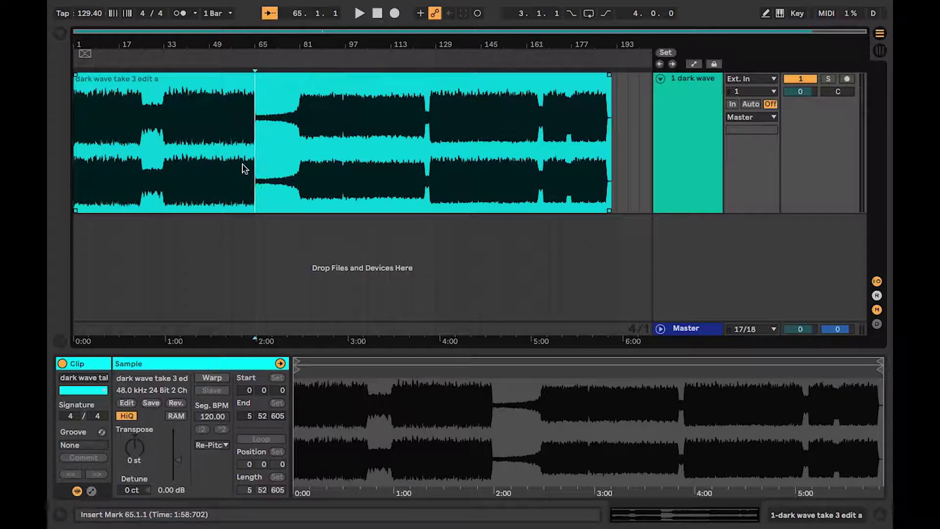
drag(254, 158, 300, 163)
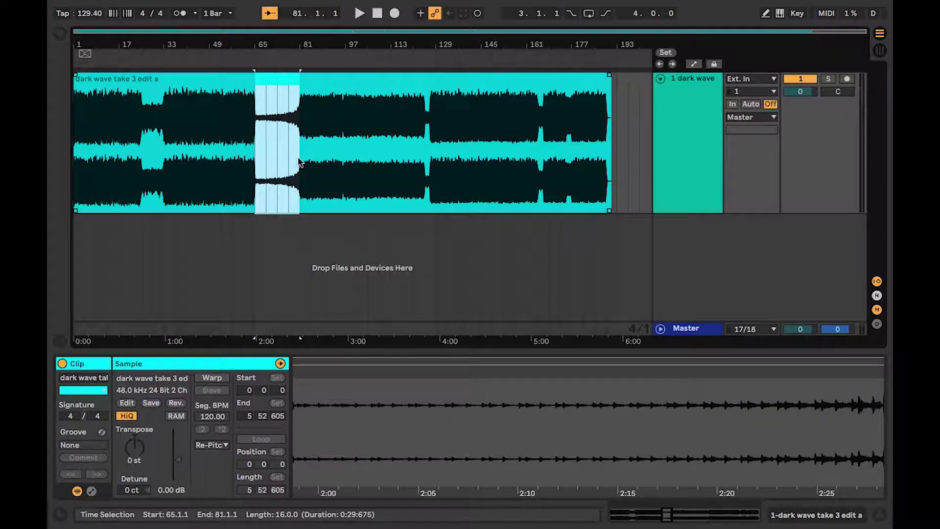
key(Delete)
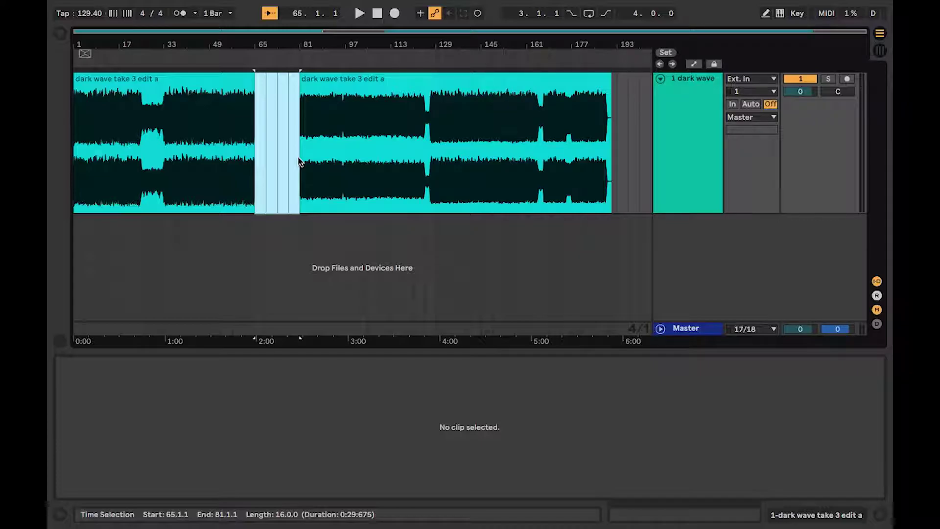
key(ctrl+z)
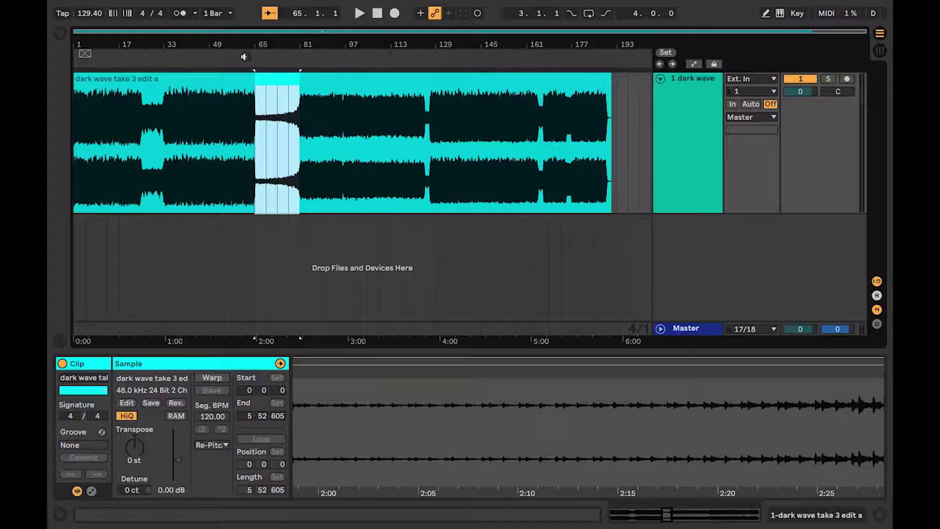
click(245, 58)
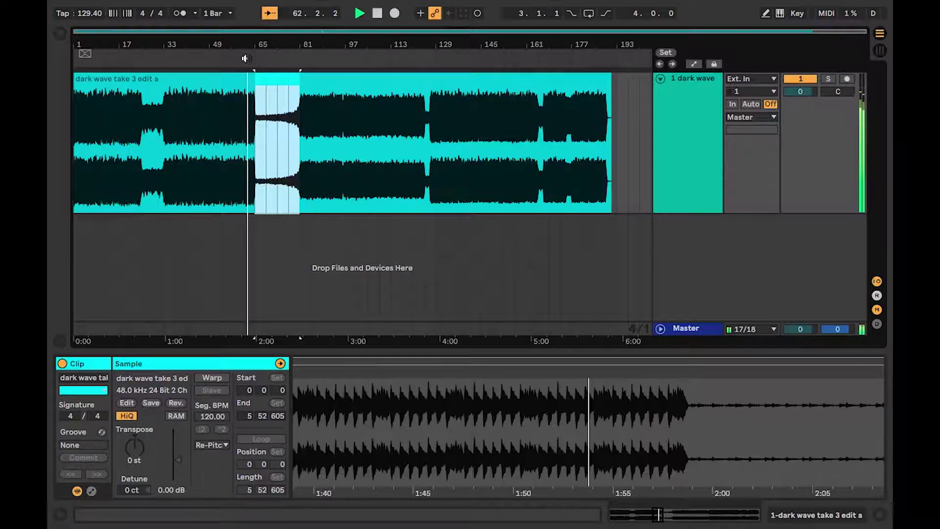
click(295, 55)
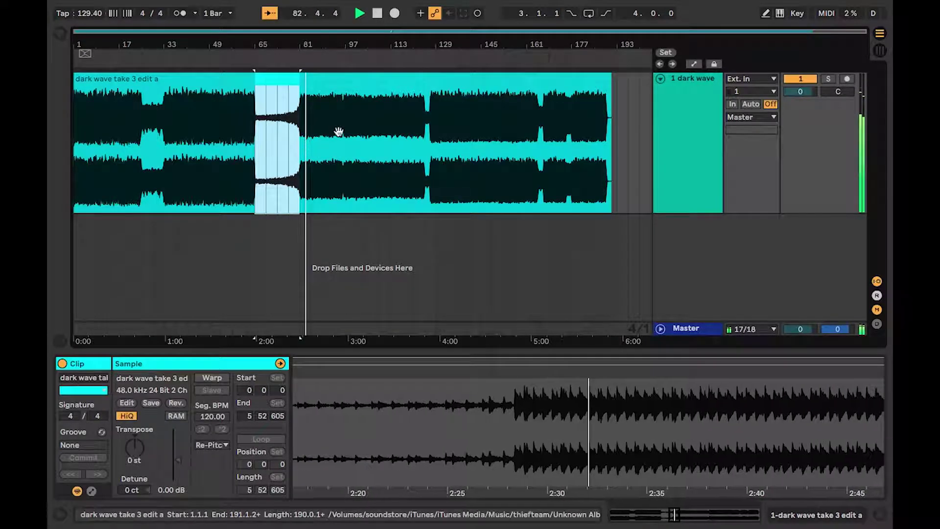
key(space)
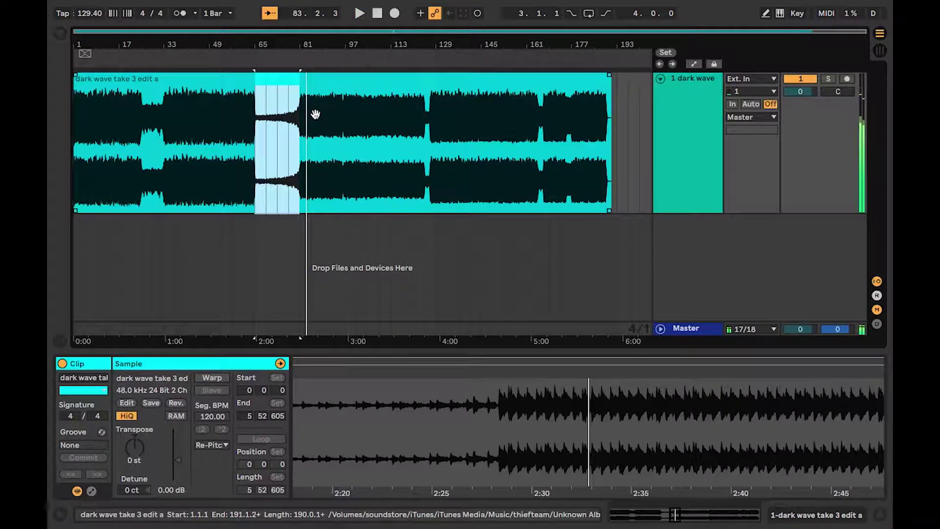
click(274, 82)
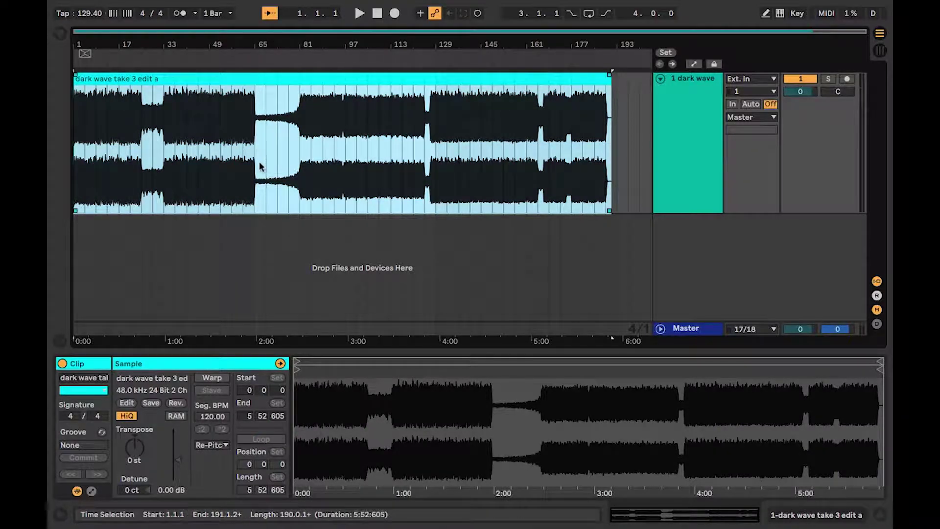
Delete bars 65–81 from the clip, closing the gap, and play back across the cut.
drag(257, 167, 300, 172)
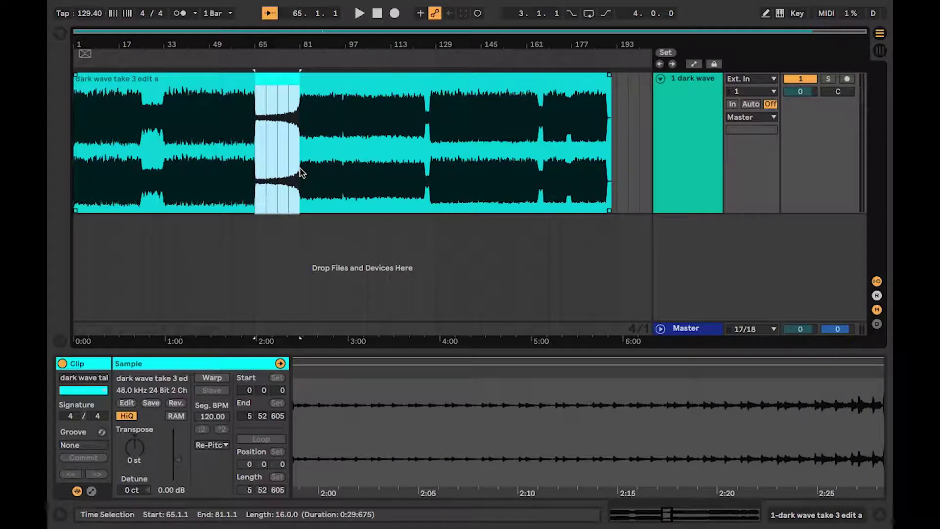
key(ctrl+shift+Delete)
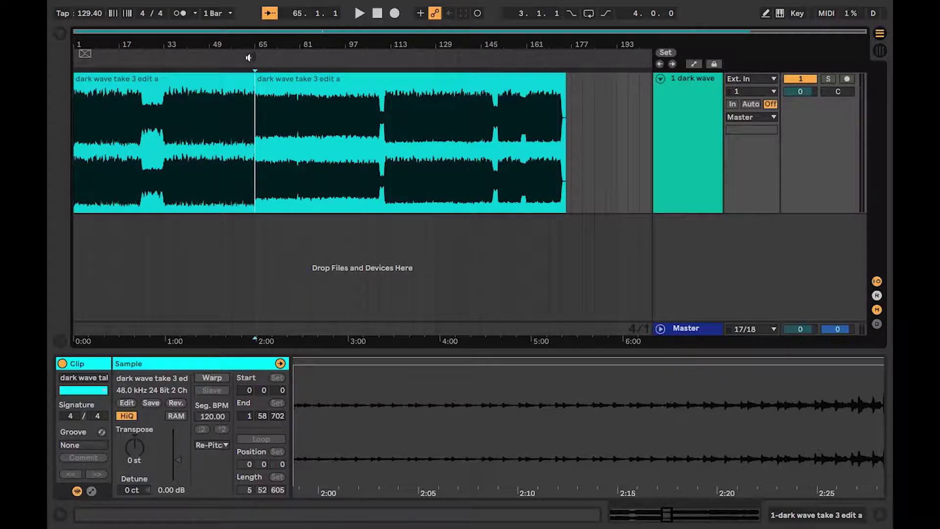
click(248, 56)
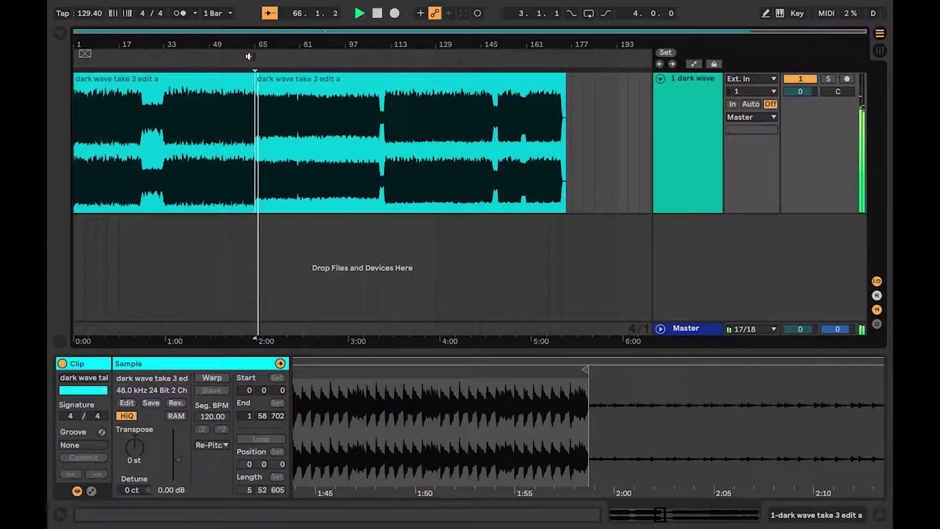
click(250, 57)
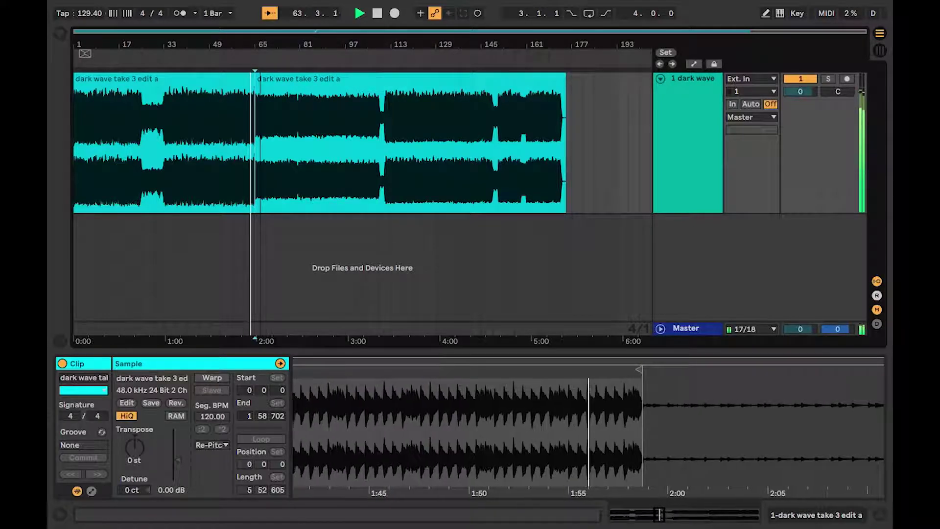
Zoom in on bars 64–73 to check both pieces, replay from the start, then zoom out.
drag(261, 38, 251, 109)
scroll(250, 108, left, 5)
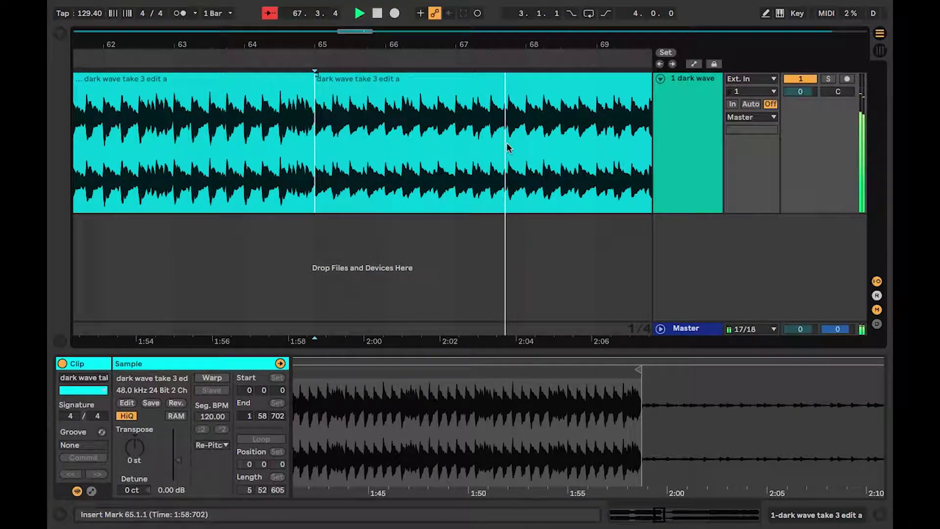
click(445, 80)
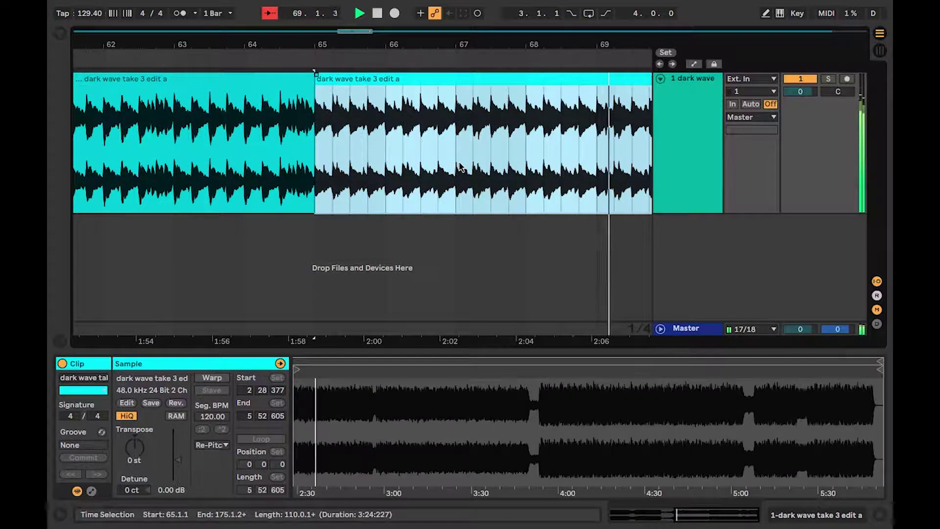
key(space)
click(211, 80)
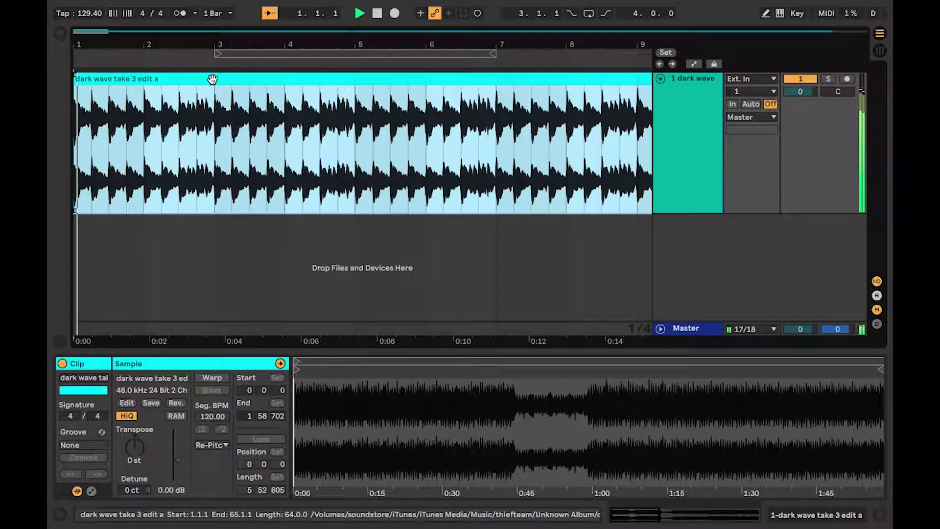
key(space)
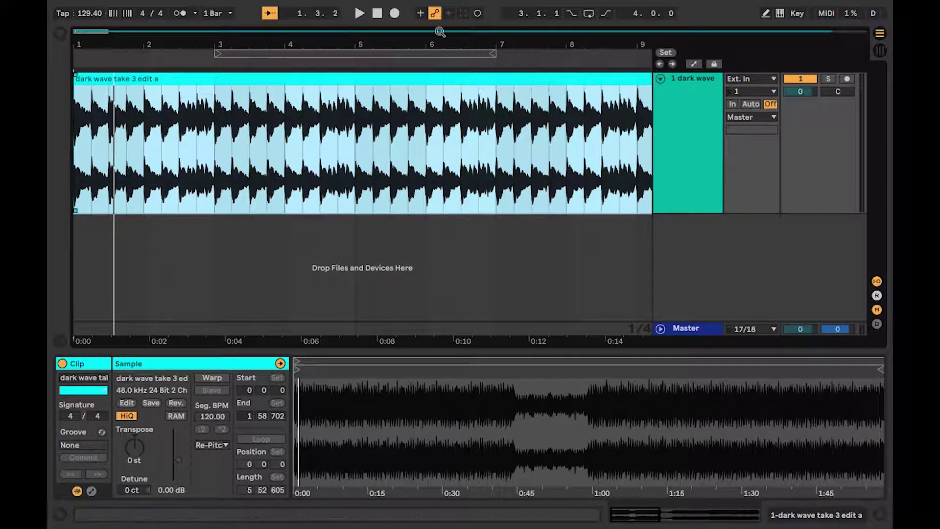
drag(446, 42, 446, 19)
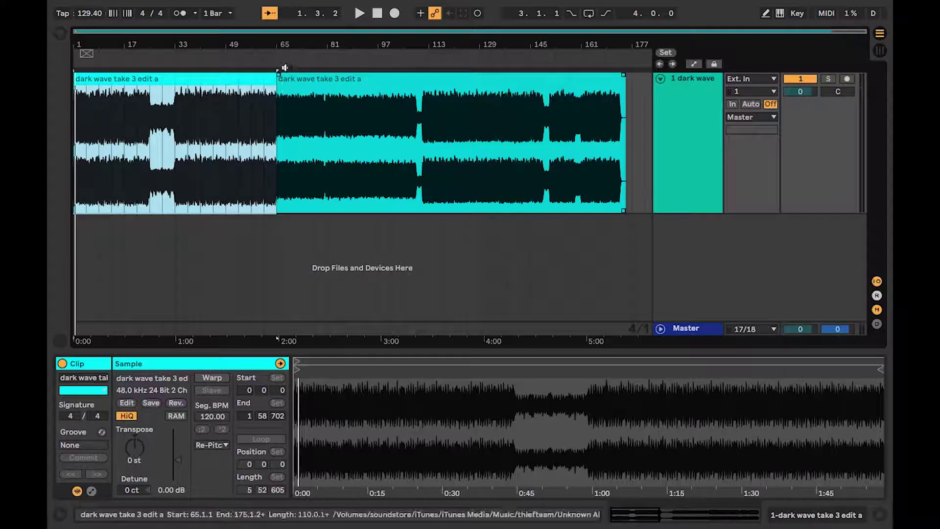
Undo the split with Cmd+Z and play back the end of the restored clip.
key(super+z)
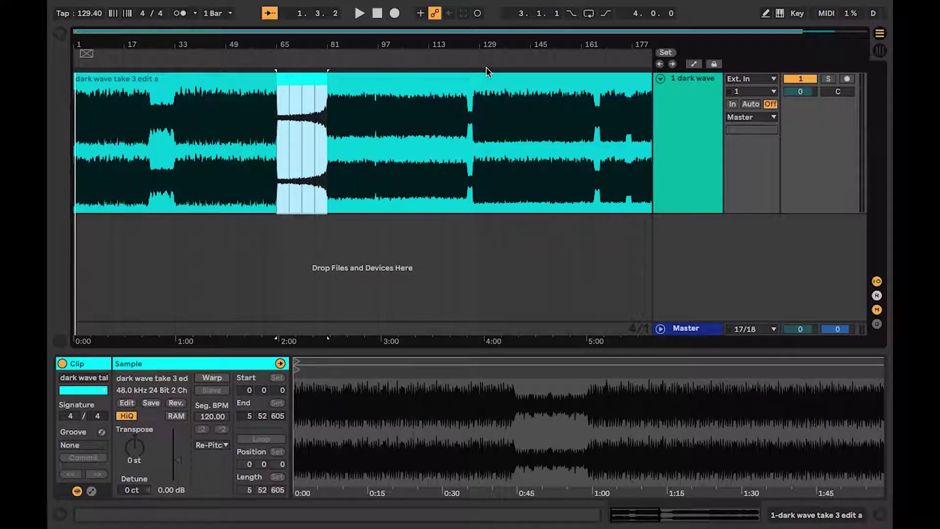
click(645, 63)
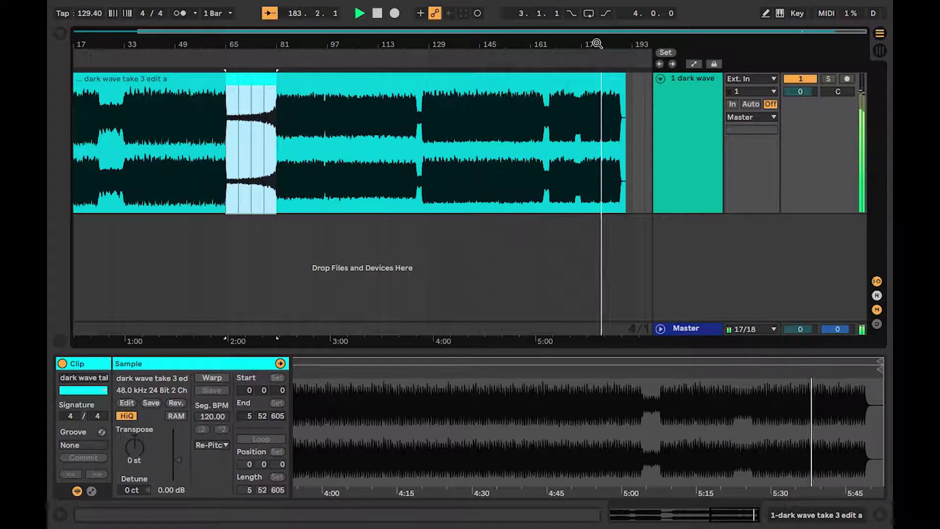
key(space)
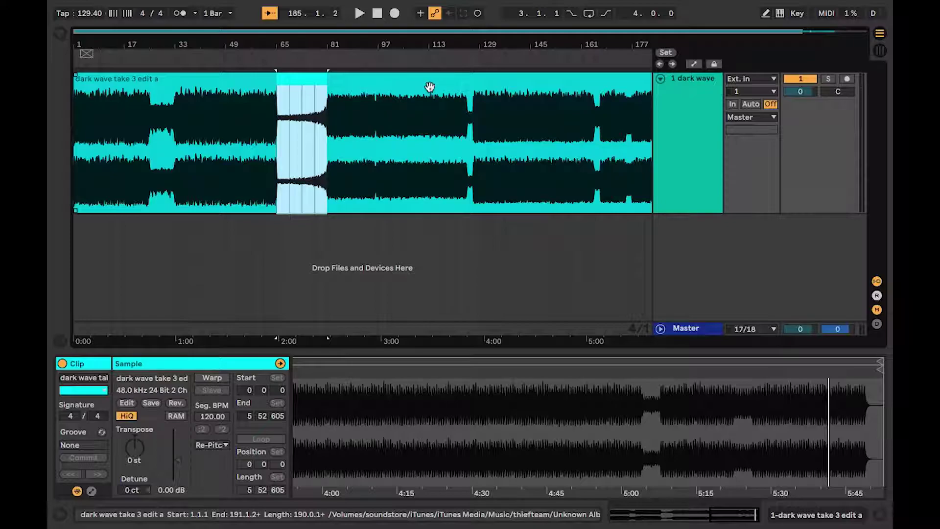
Drag the whole clip into the dark wave track's first Session View clip slot.
click(406, 79)
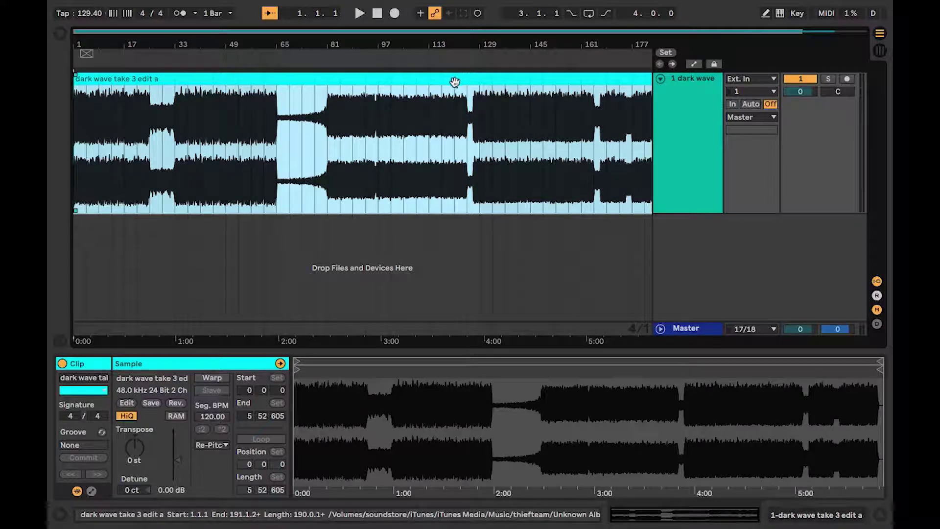
drag(436, 79, 280, 43)
key(Tab)
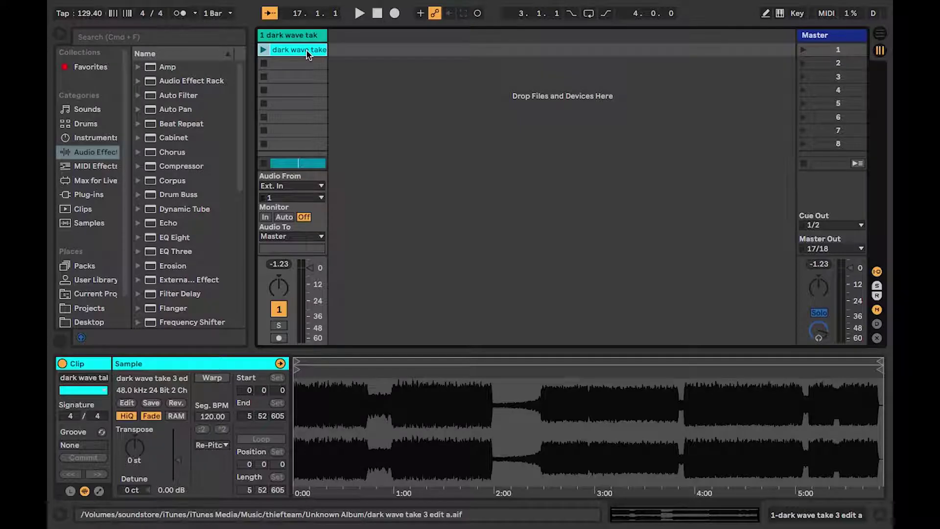
Duplicate the clip twice with Cmd+D so copies fill slots 2 and 3.
key(super+d)
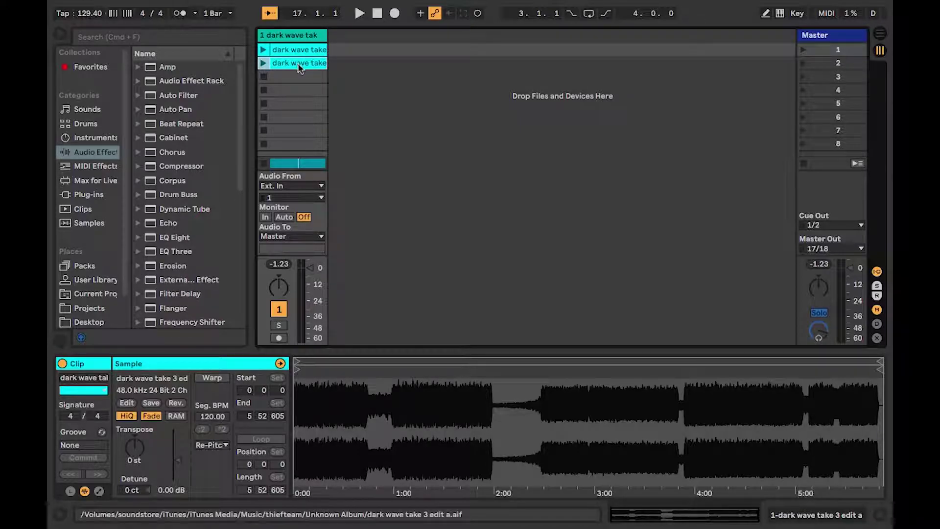
click(298, 67)
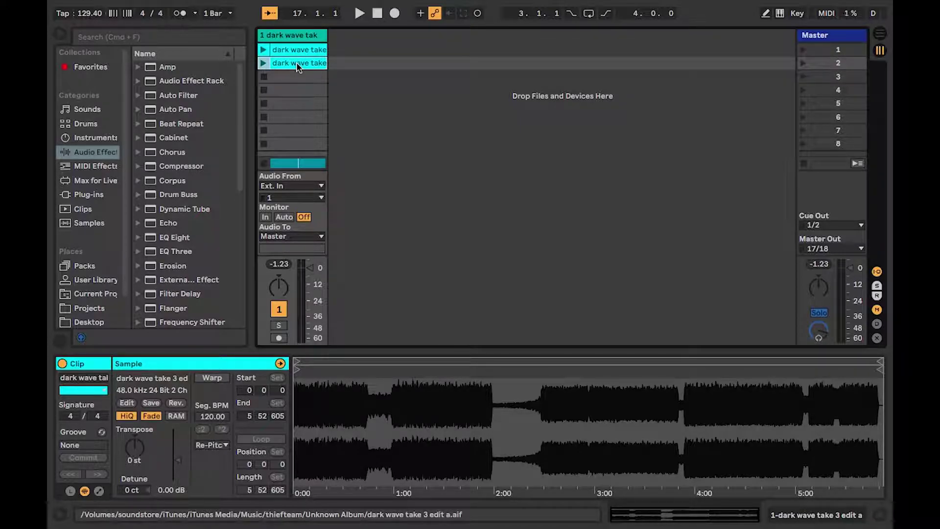
key(super+d)
click(298, 76)
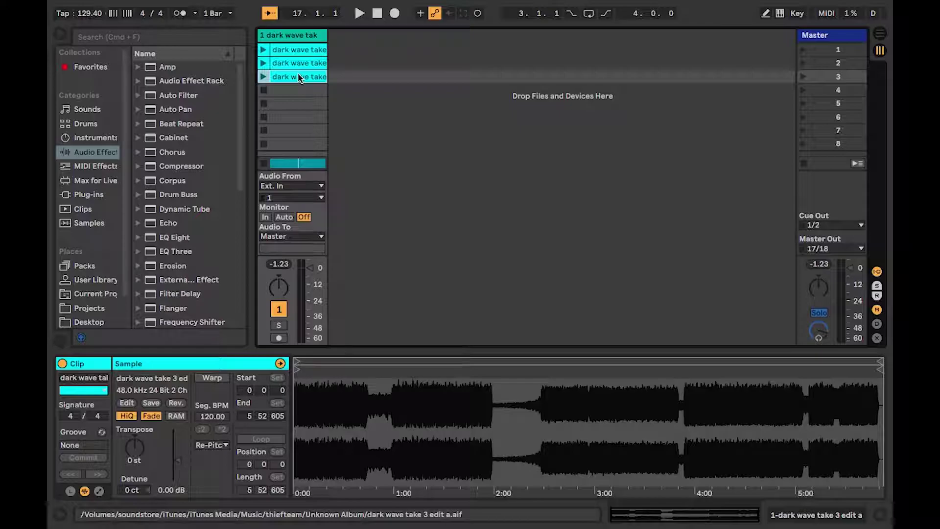
right_click(298, 76)
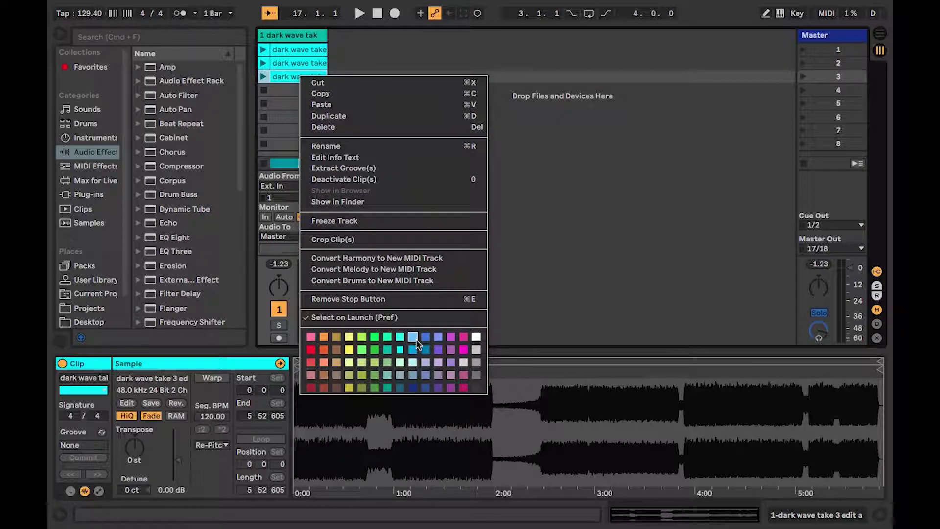
Color the third dark wave clip light blue and the second clip green.
click(416, 343)
right_click(306, 63)
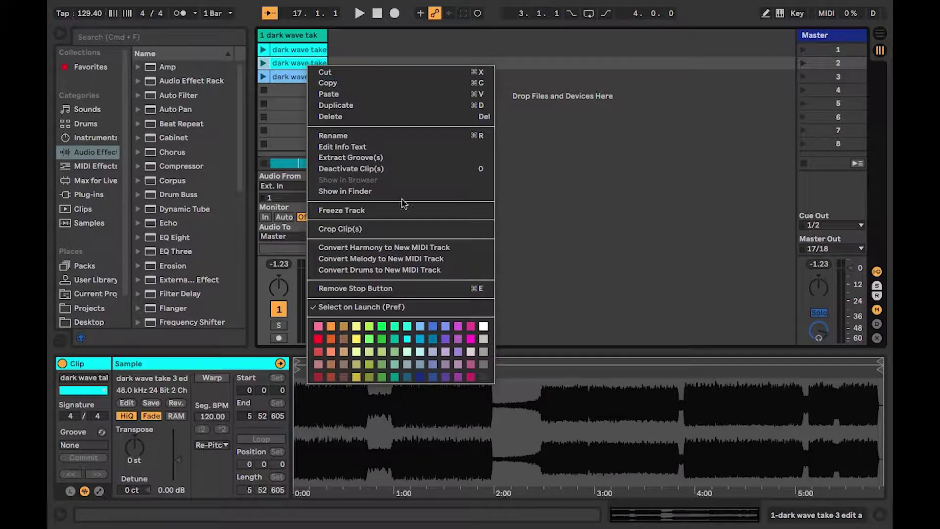
click(395, 329)
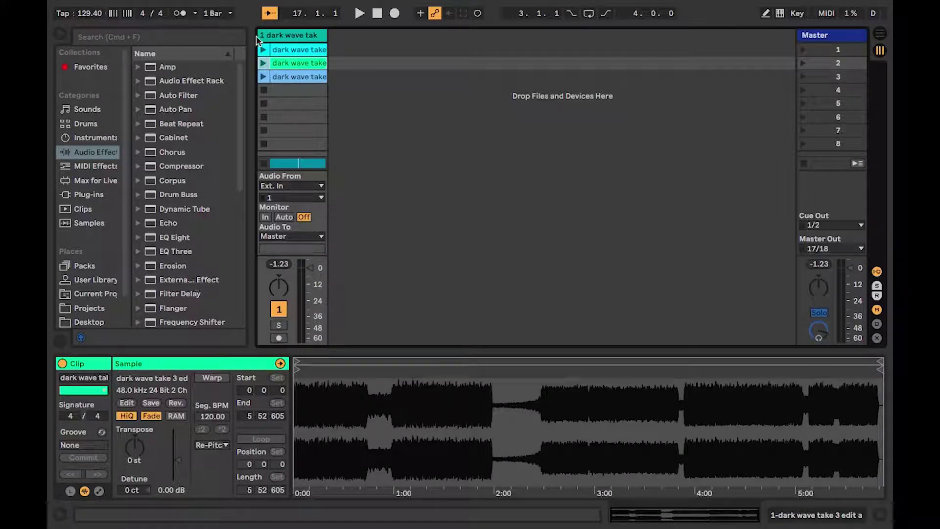
Select the cyan first clip to show its details, then switch to Arrangement View.
click(295, 51)
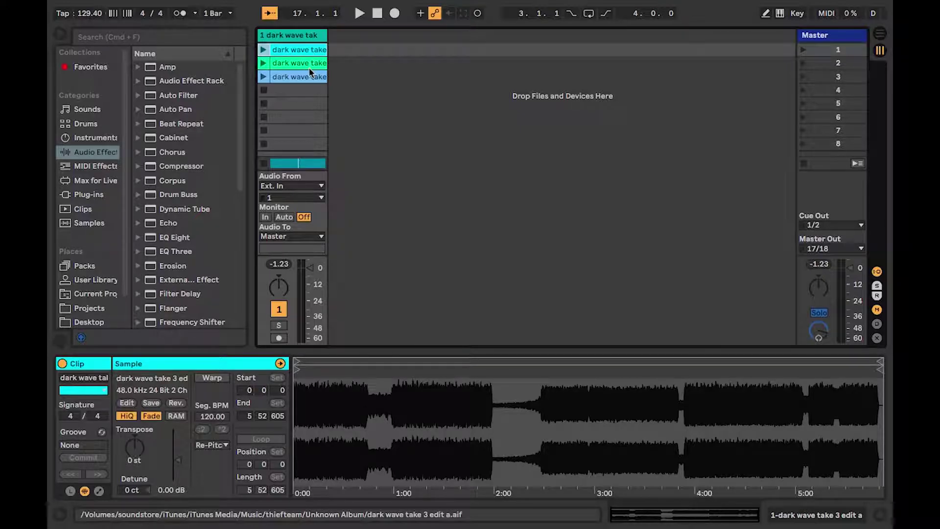
click(306, 53)
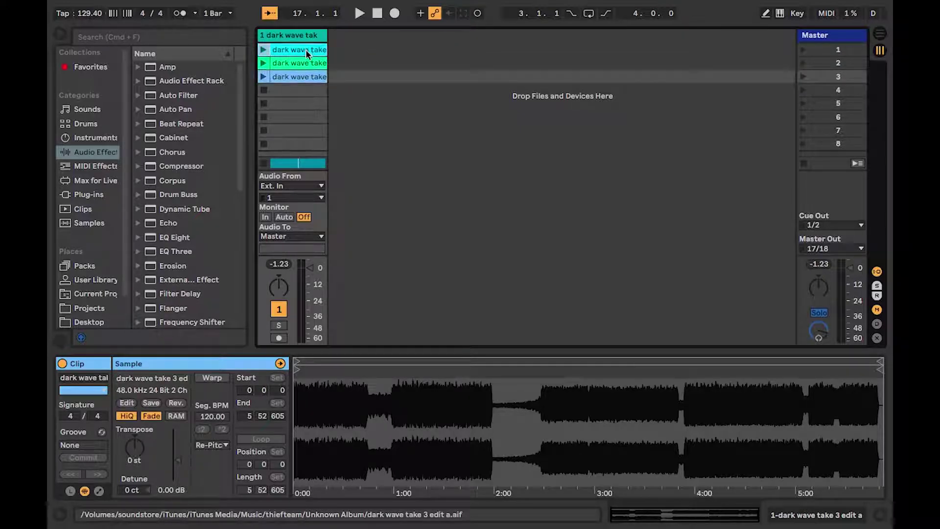
click(306, 49)
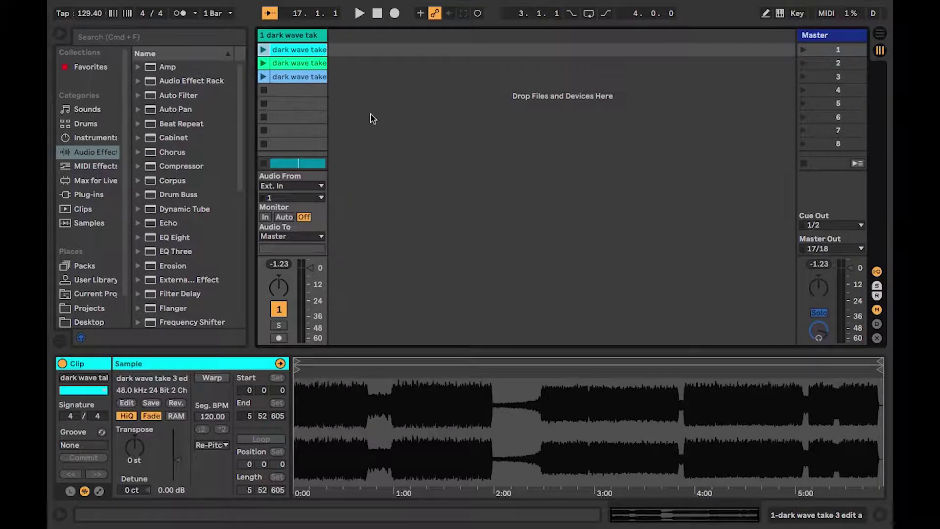
key(Tab)
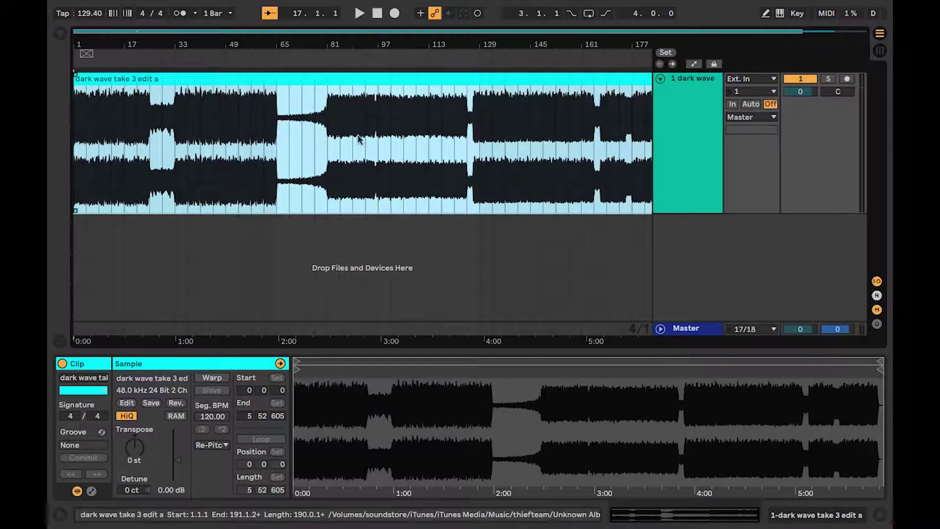
Back in Session View, turn on Warp for the first clip at 129.40 BPM and keep Re-Pitch mode.
click(255, 81)
key(Tab)
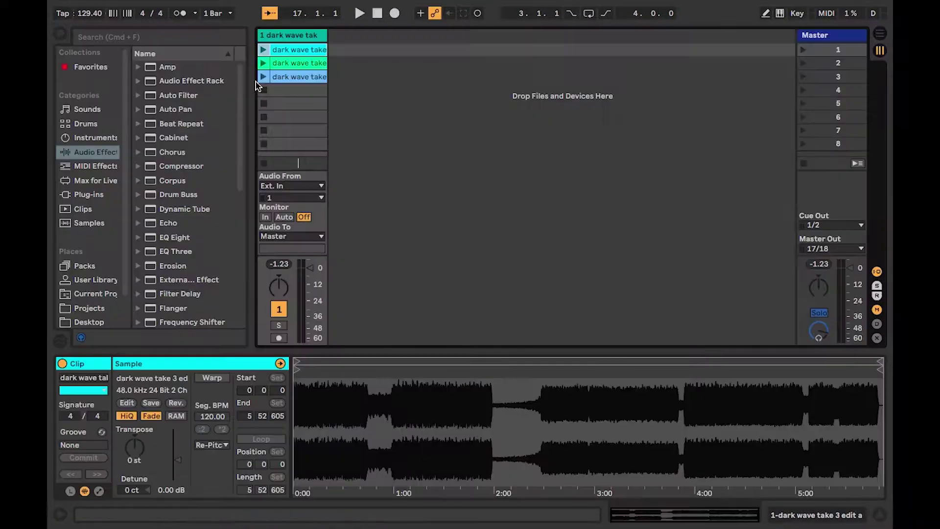
click(212, 378)
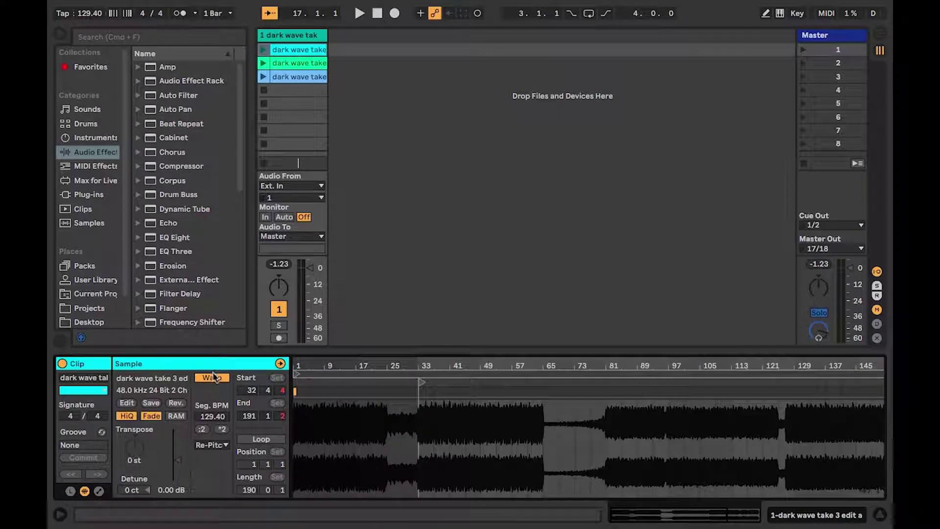
click(215, 444)
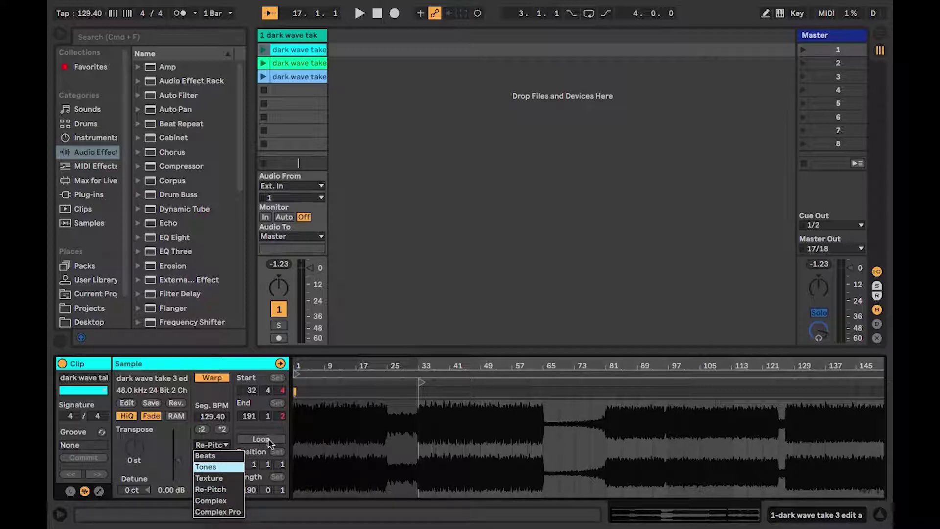
Turn on looping for the first clip with a 16-bar loop length.
click(230, 490)
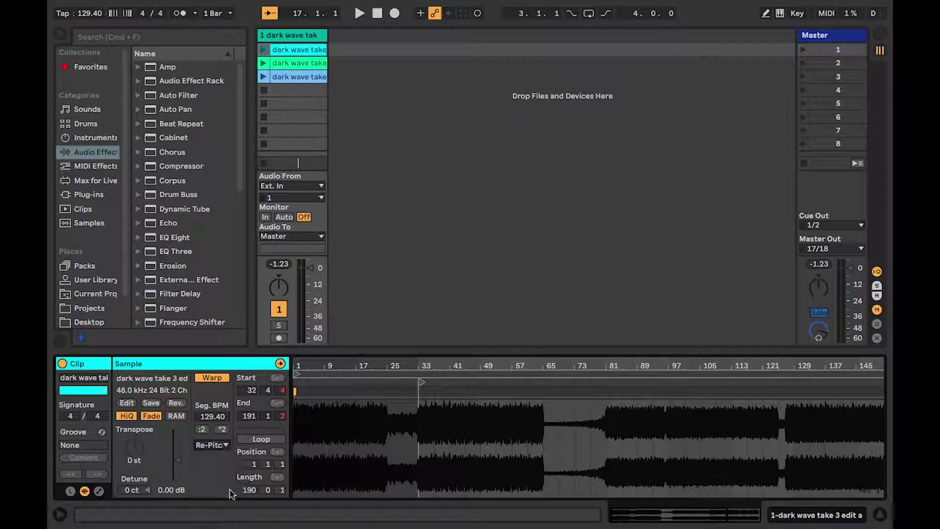
click(255, 440)
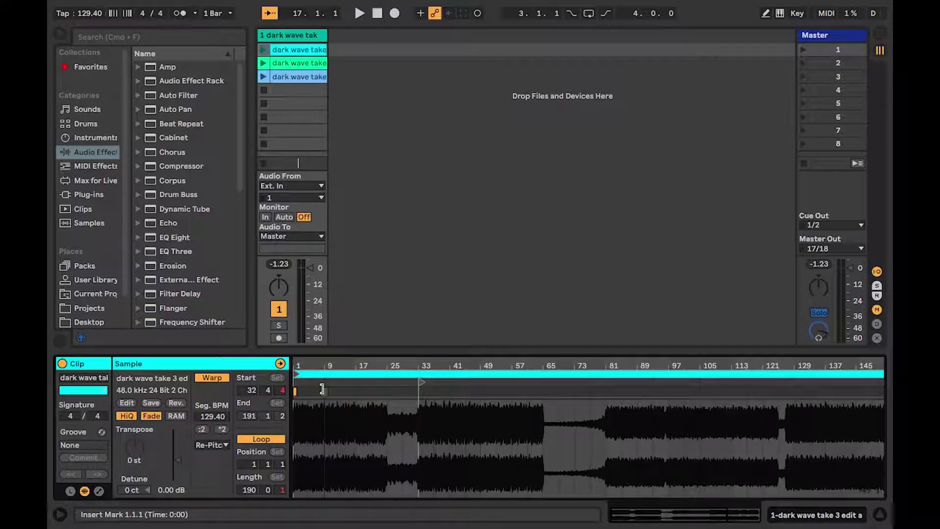
click(249, 490)
text(16)
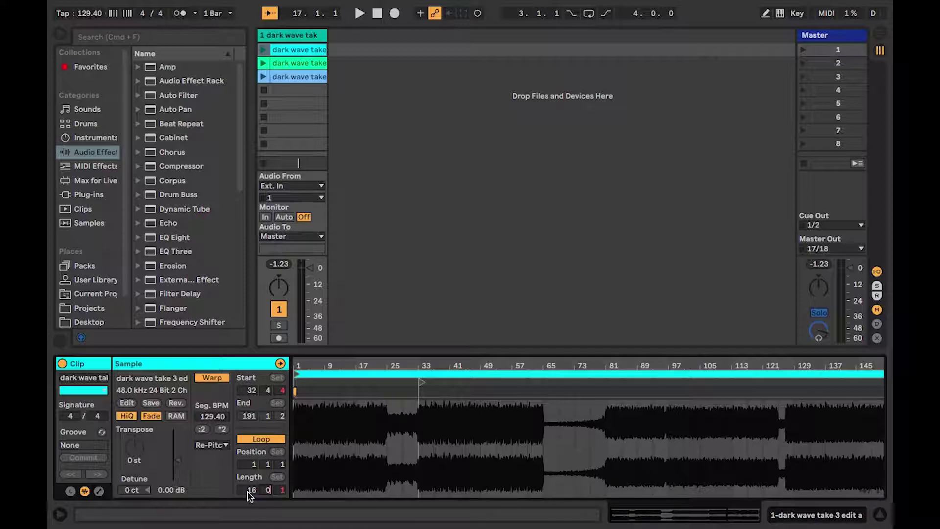
key(Return)
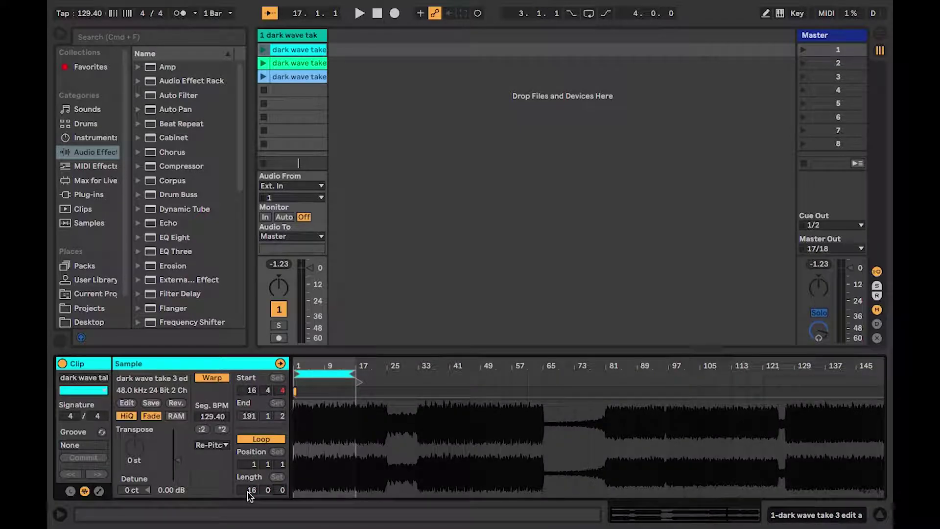
Move the 16-bar loop to bar 49, set the clip start to bar 41, and launch it.
click(324, 373)
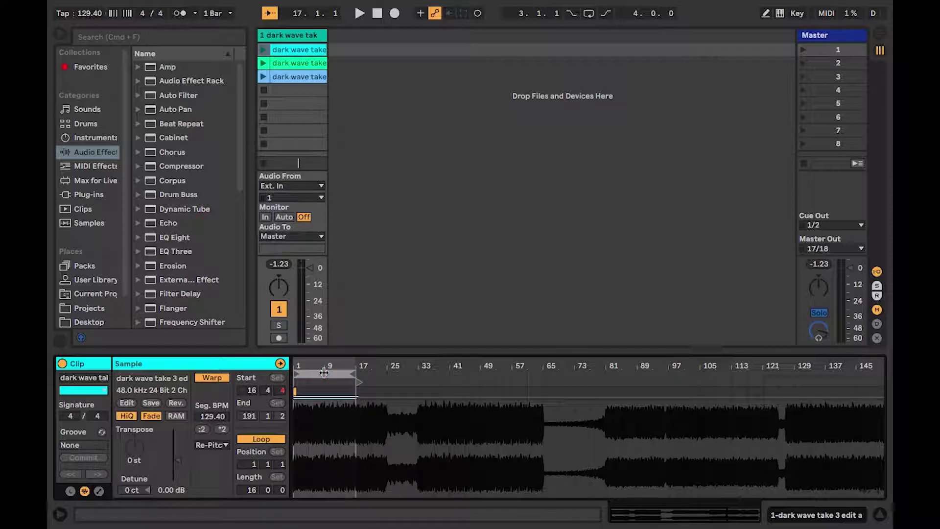
drag(324, 373, 508, 370)
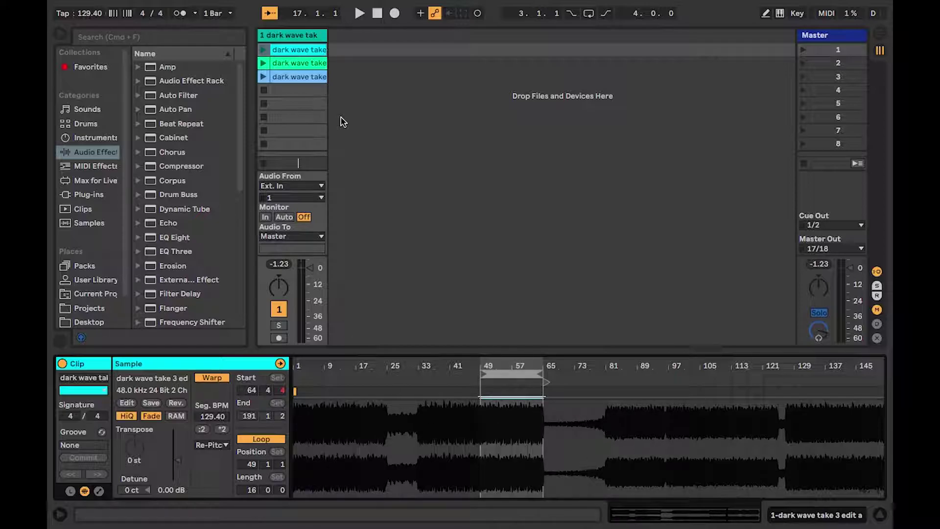
mouse_move(552, 385)
mouse_down()
mouse_move(406, 385)
mouse_move(519, 384)
mouse_move(428, 384)
mouse_move(455, 382)
mouse_up()
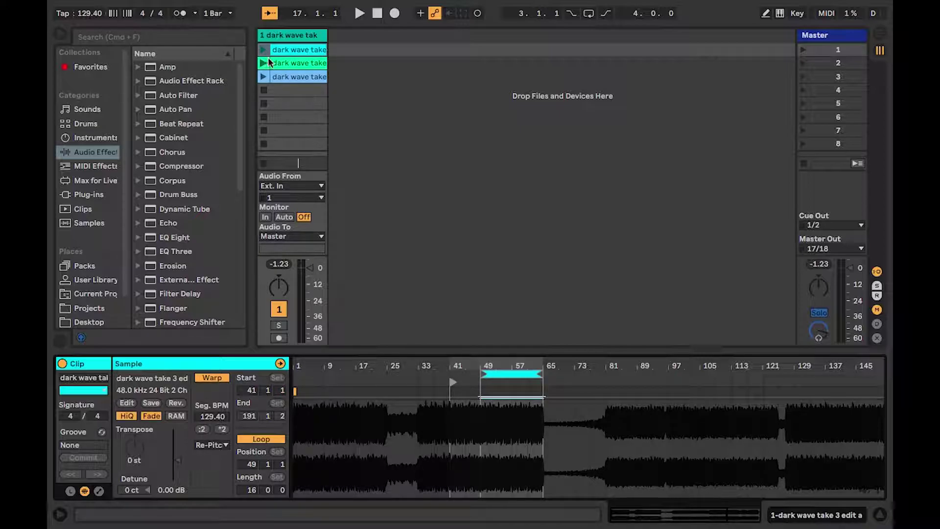
click(263, 50)
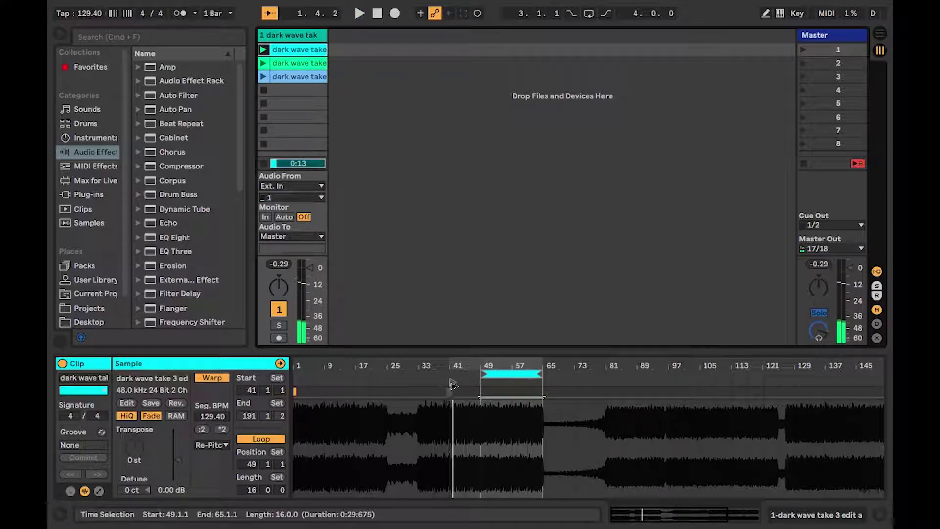
Move the first clip's Start marker to bar 49, matching its loop start, auditioning along the way.
click(427, 385)
drag(452, 382, 354, 382)
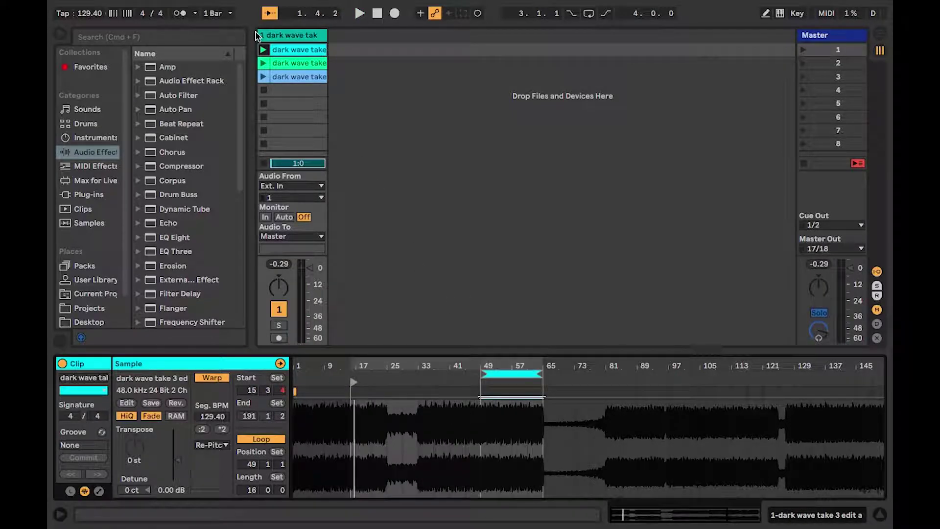
click(263, 50)
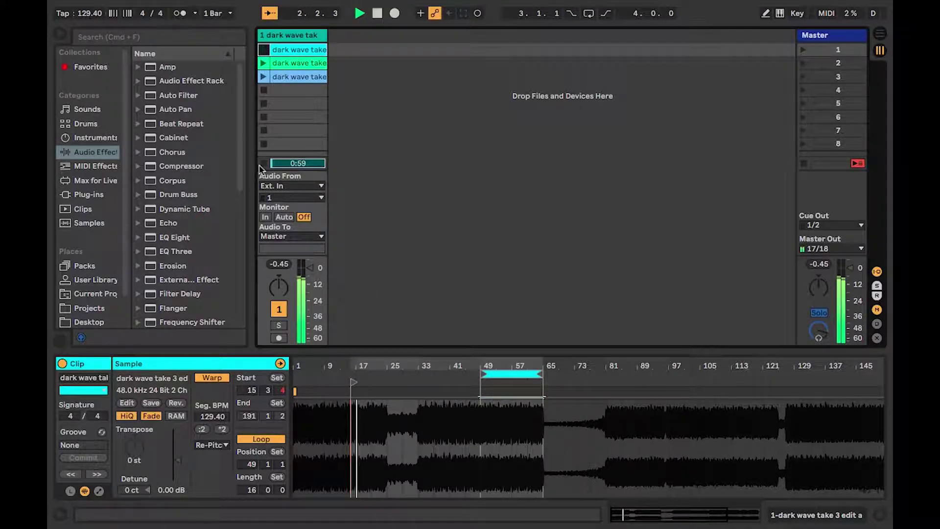
click(265, 91)
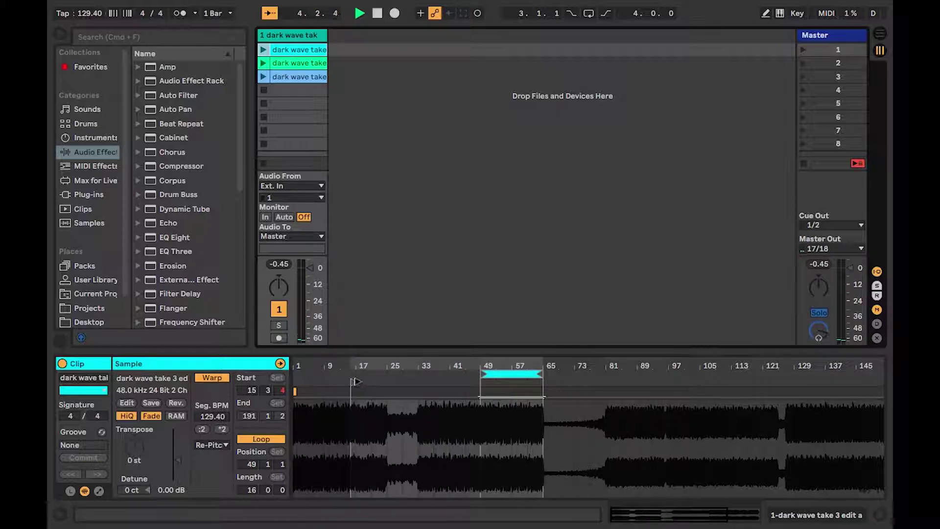
drag(356, 382, 484, 394)
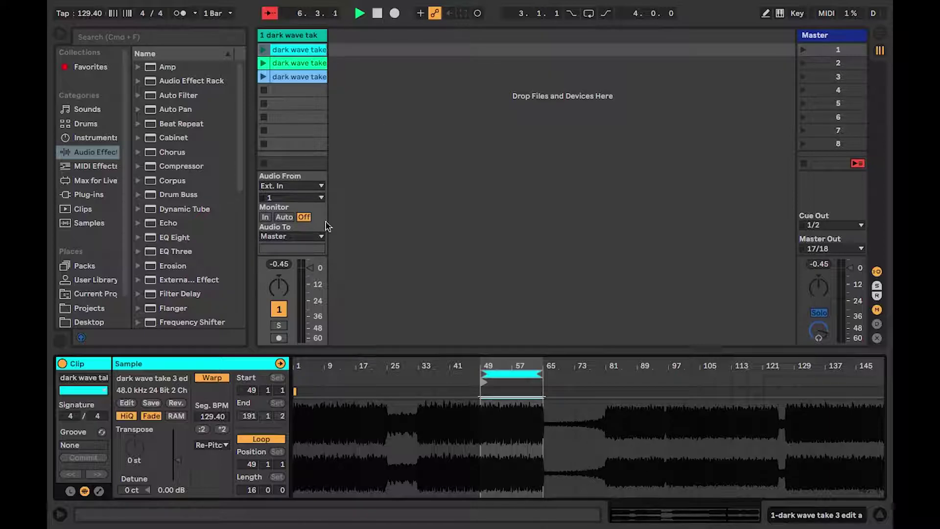
click(300, 63)
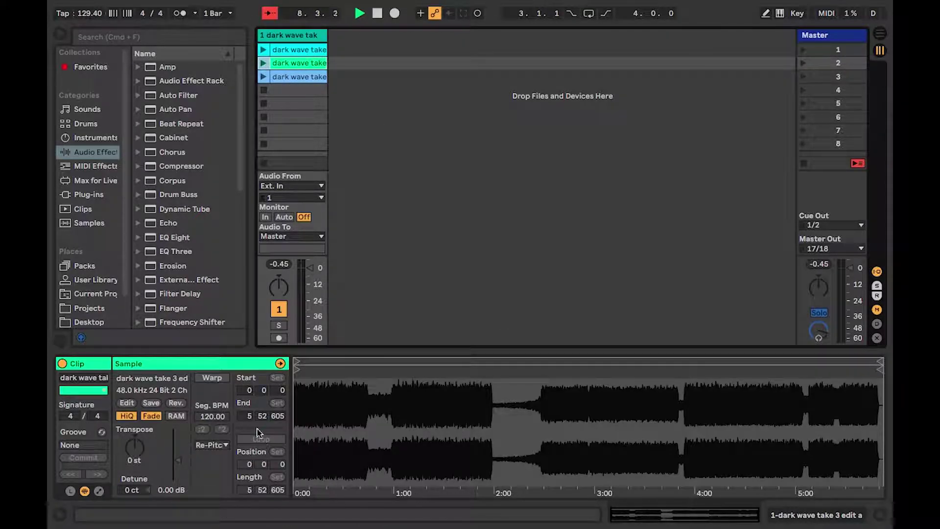
Enable Warp and Loop on the green second clip with a 12-bar loop length.
click(212, 377)
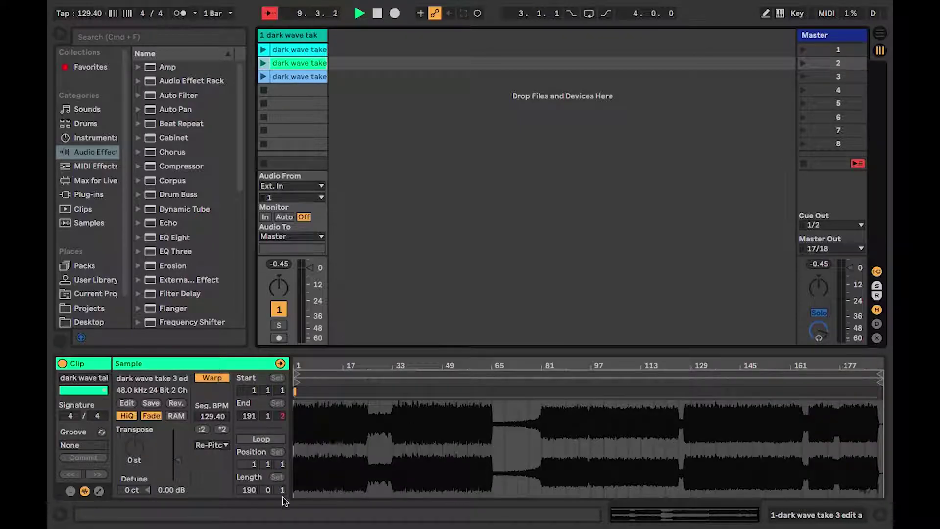
click(260, 440)
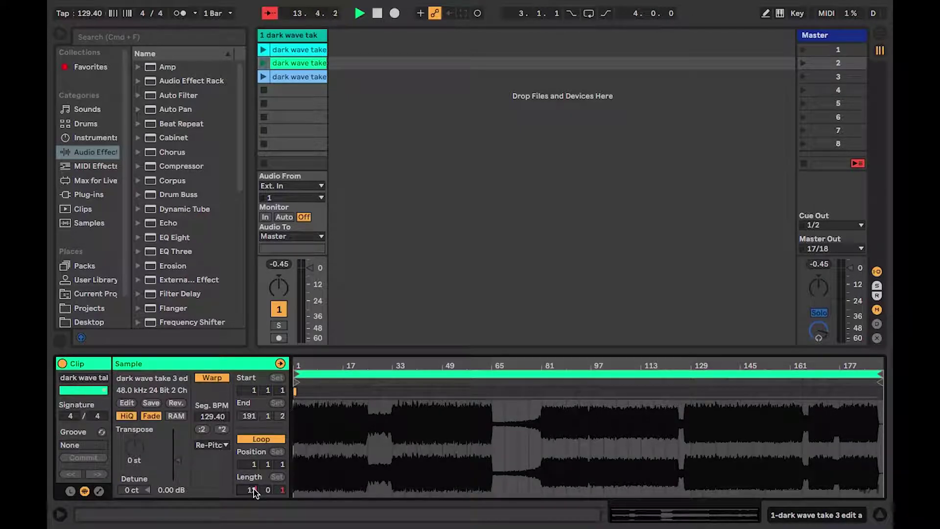
key(Return)
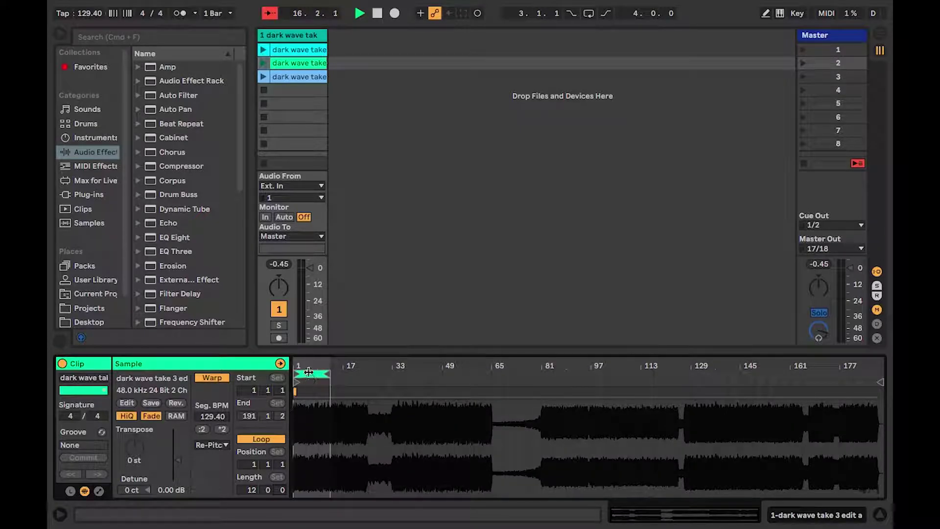
Slide the 12-bar loop and the Start marker to bar 81, then audition the second clip.
drag(308, 375, 558, 398)
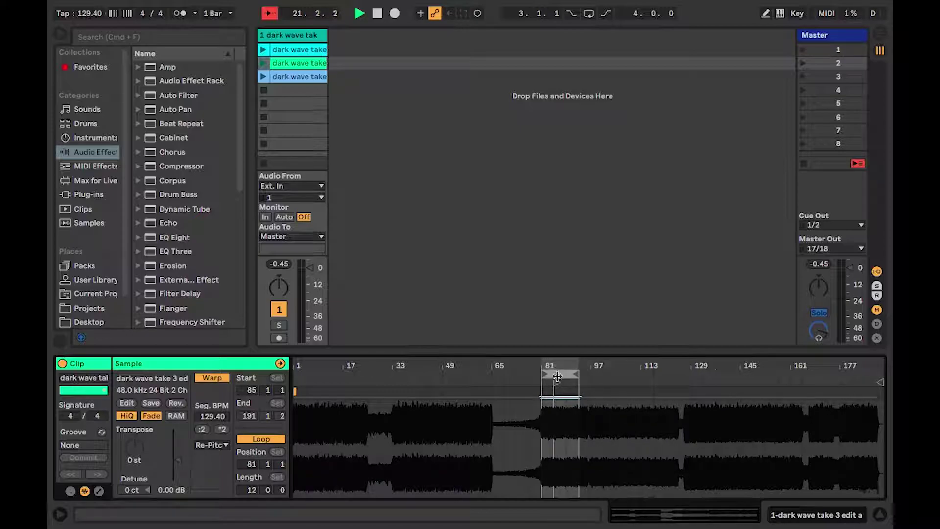
drag(559, 364, 607, 401)
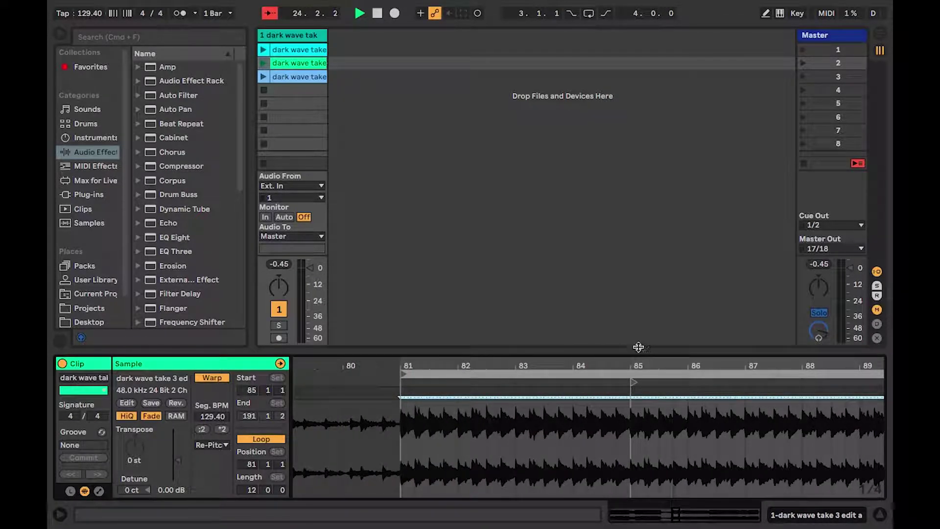
drag(633, 381, 401, 372)
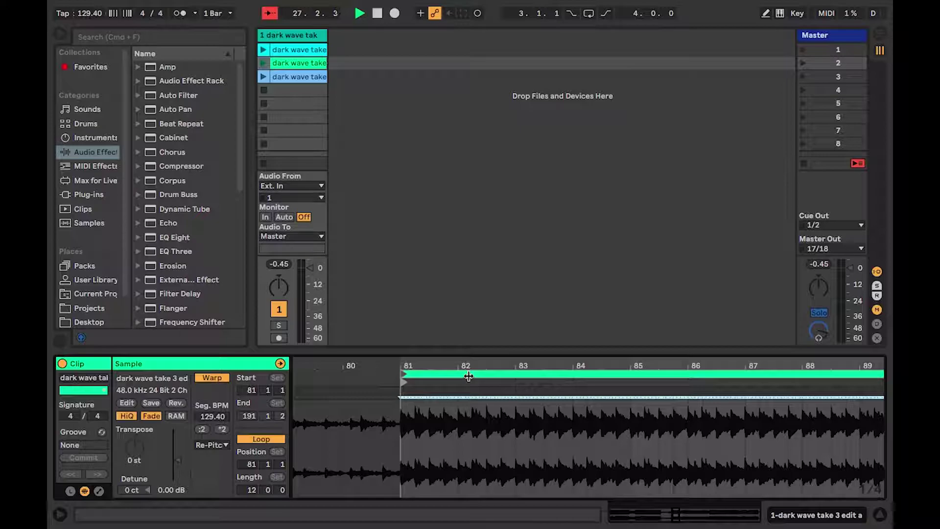
key(space)
click(263, 64)
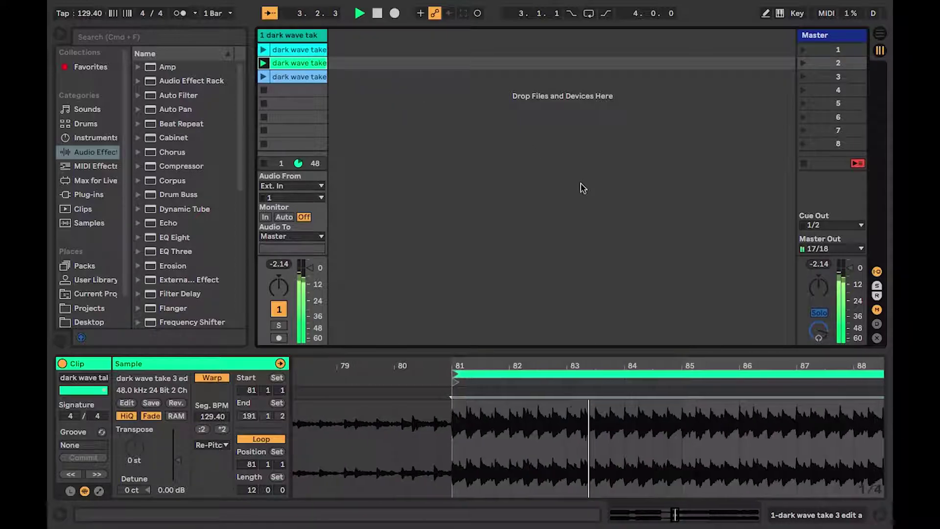
key(space)
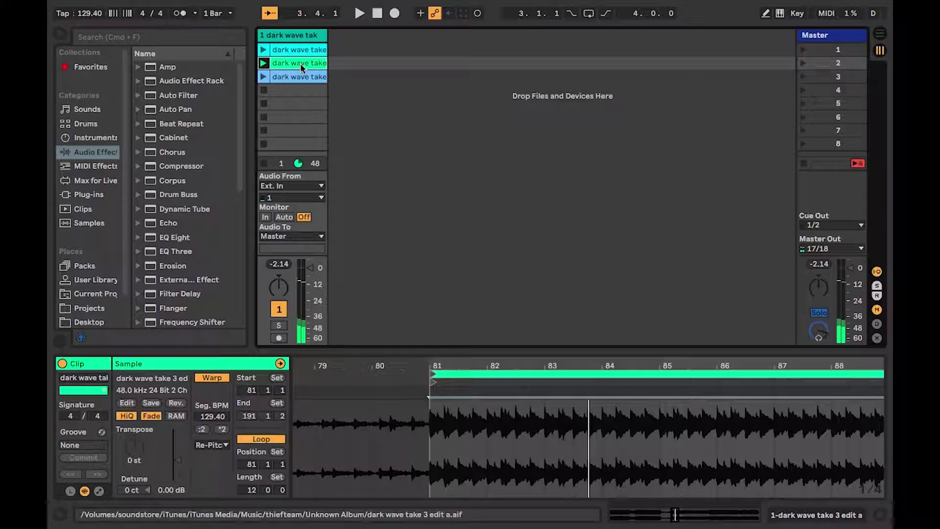
Enable Warp and Loop on the light-blue third clip, shift its start later, and audition it.
click(285, 78)
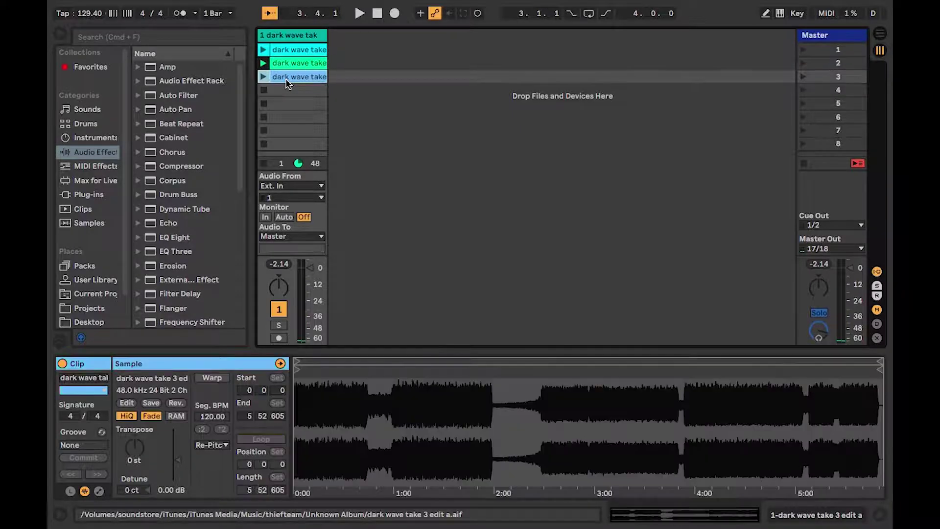
click(217, 381)
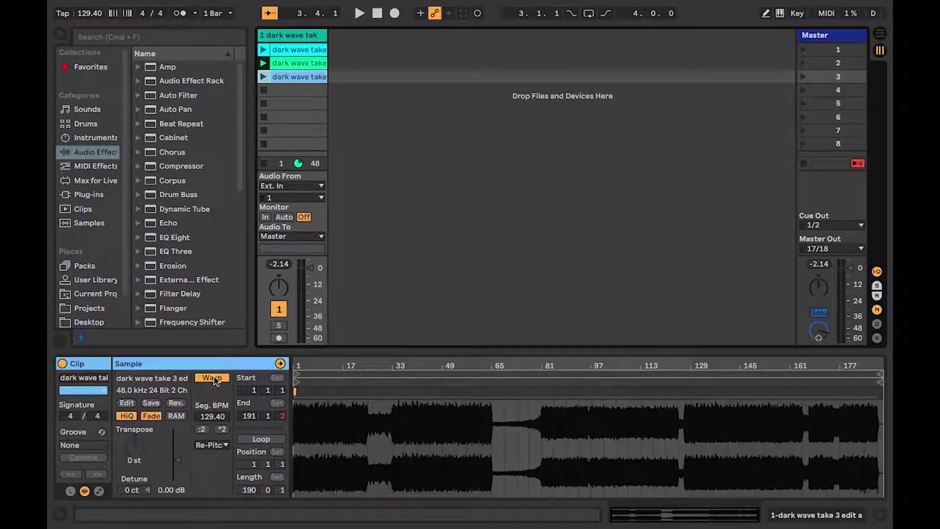
click(261, 439)
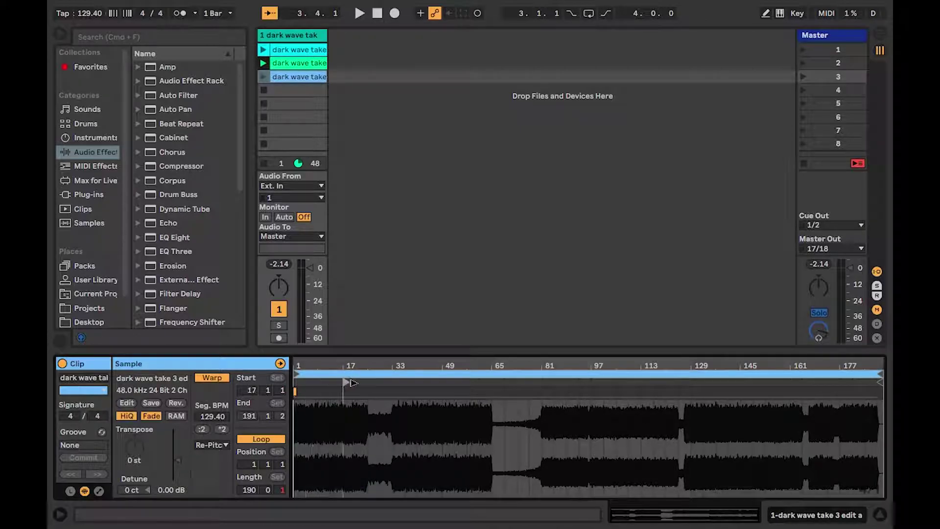
drag(296, 381, 380, 389)
key(space)
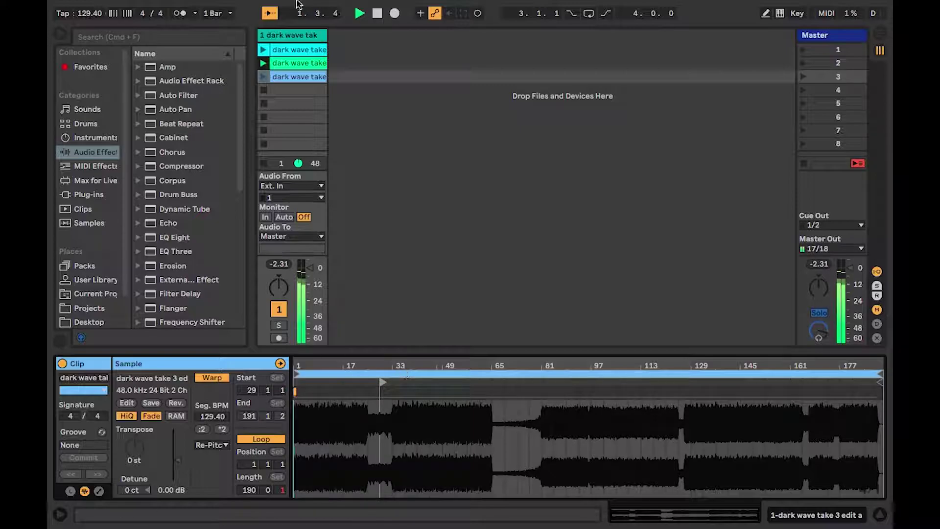
click(263, 77)
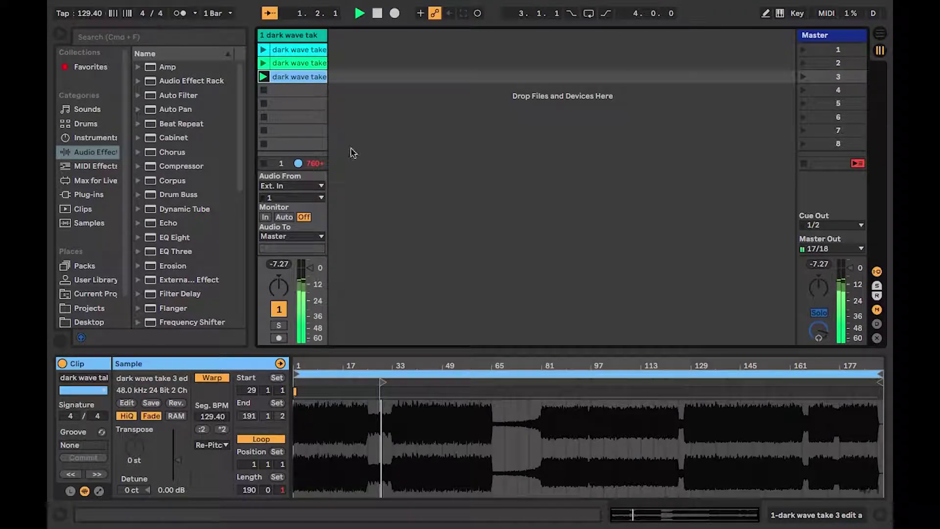
key(space)
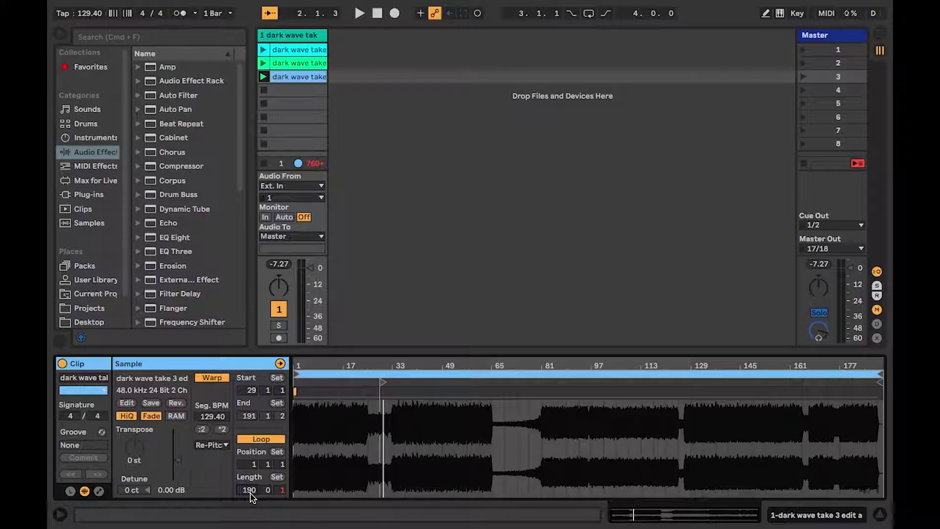
Set the third clip's loop to 8 bars at bar 25 with its Start marker aligned there.
text(0)
key(Return)
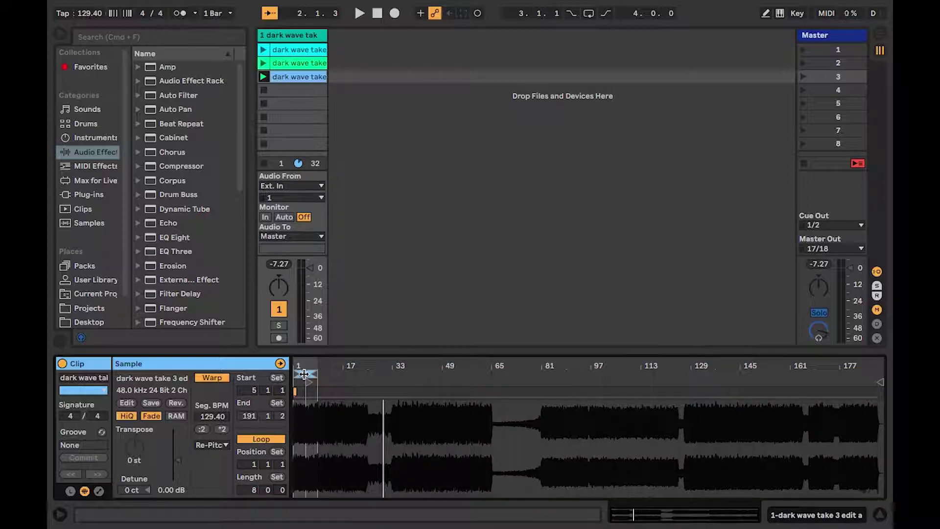
drag(303, 374, 380, 378)
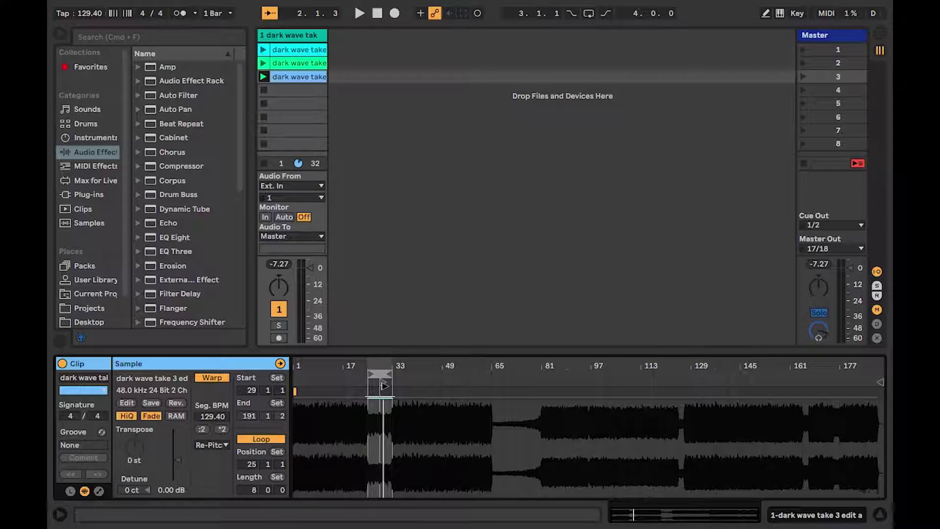
drag(385, 386, 369, 384)
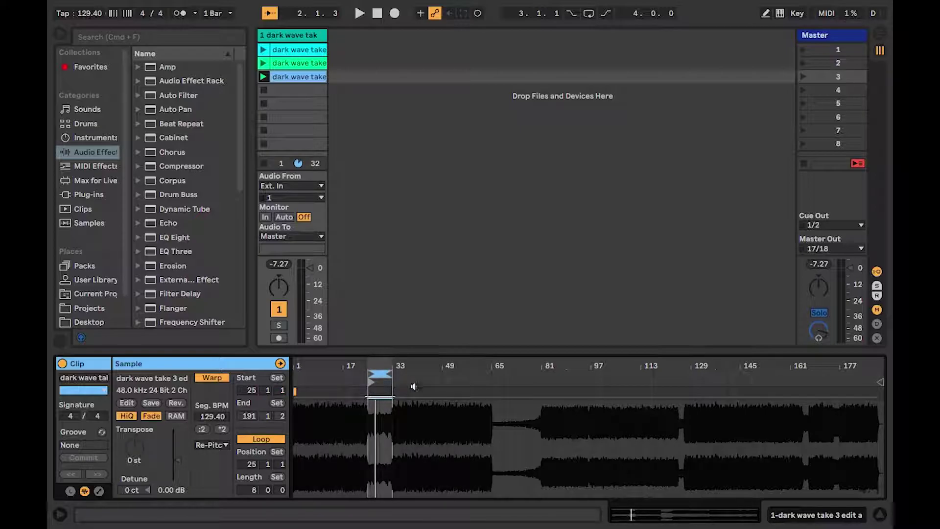
Launch the clips in the order 1, 3, 1, 2, 1, 3, ending on the light-blue third clip.
click(263, 50)
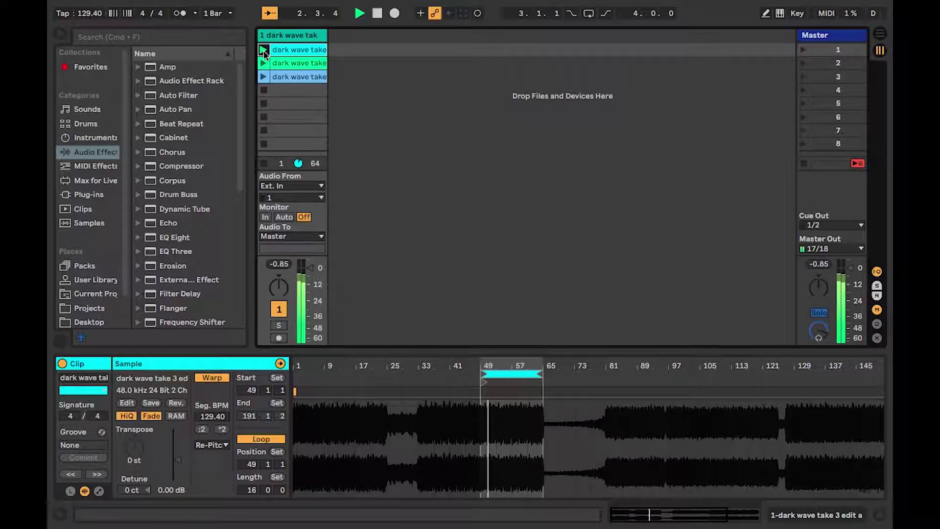
click(263, 77)
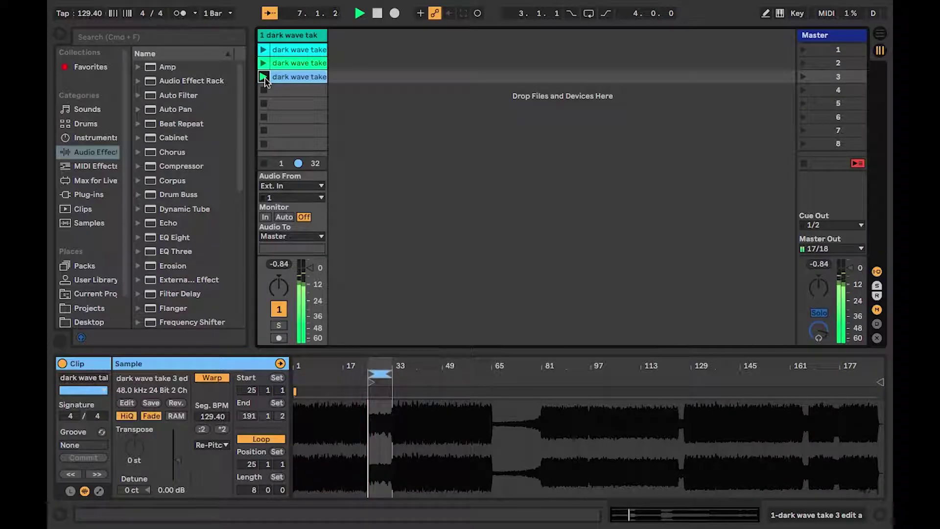
click(264, 51)
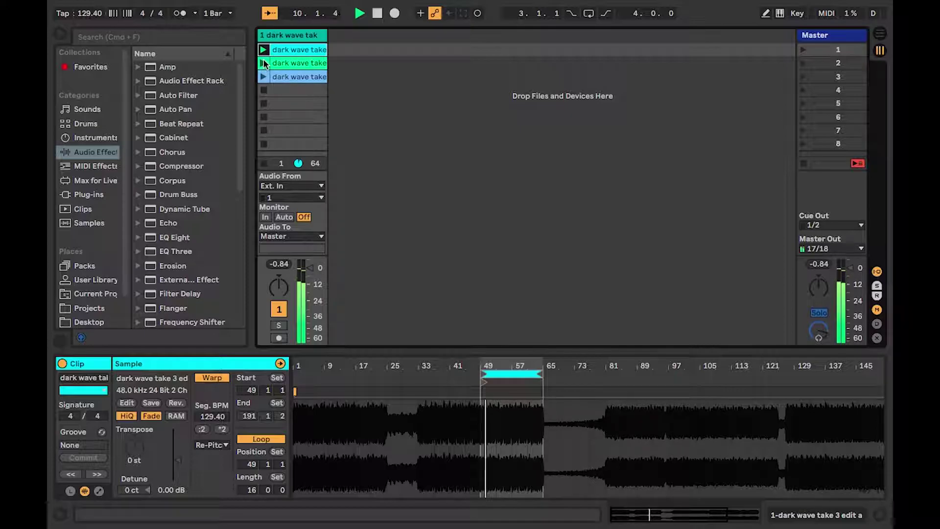
click(263, 63)
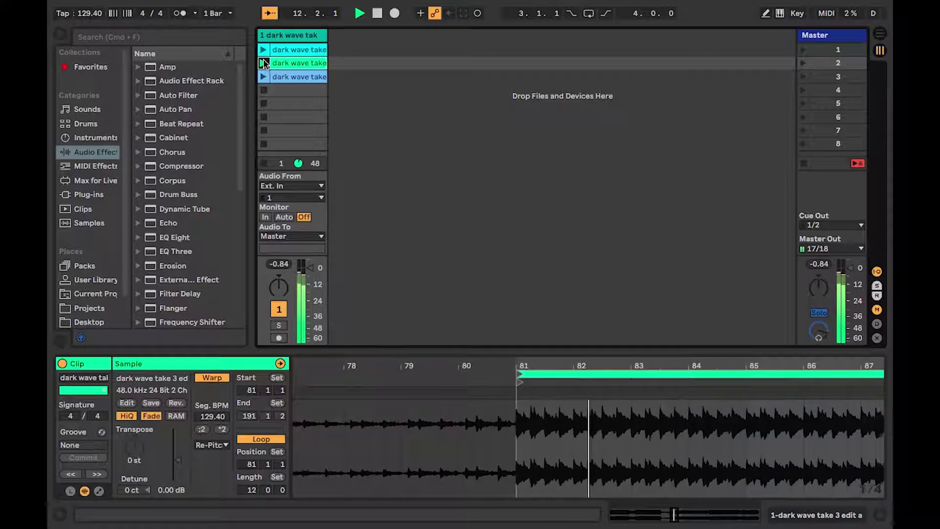
click(263, 50)
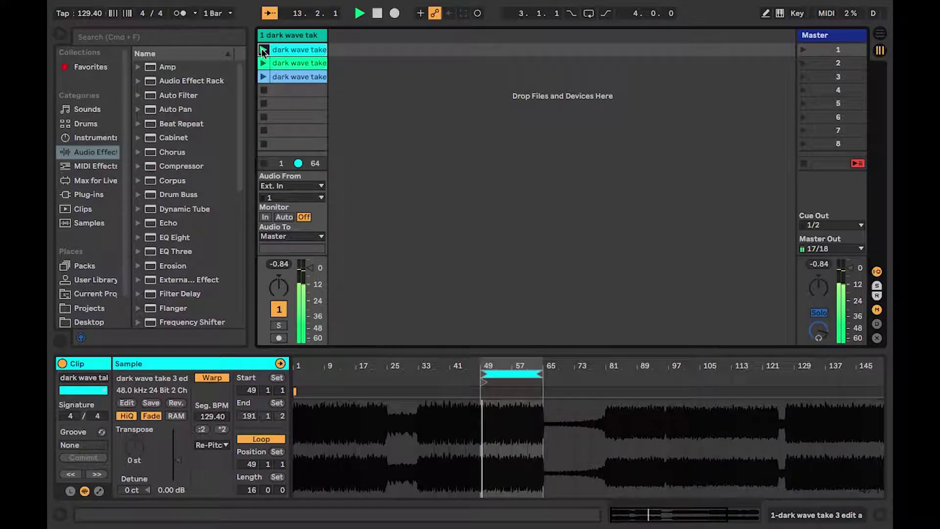
click(263, 76)
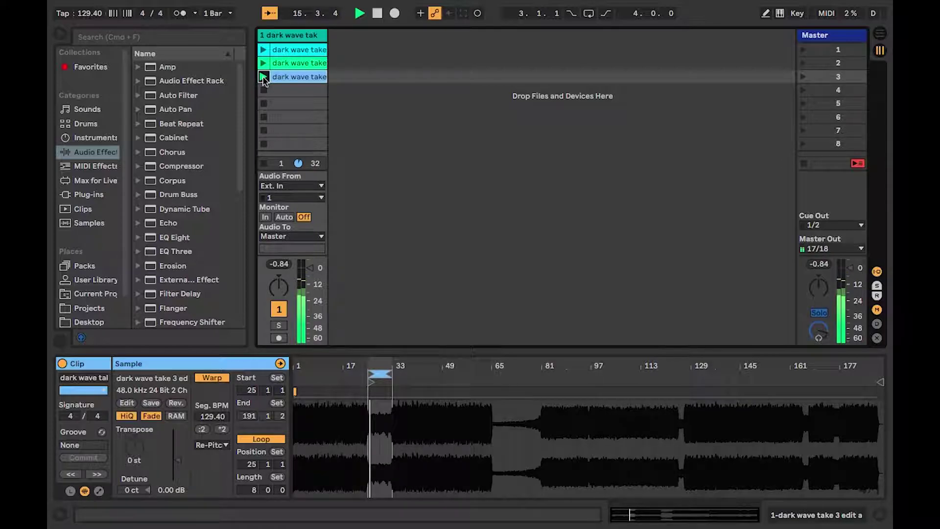